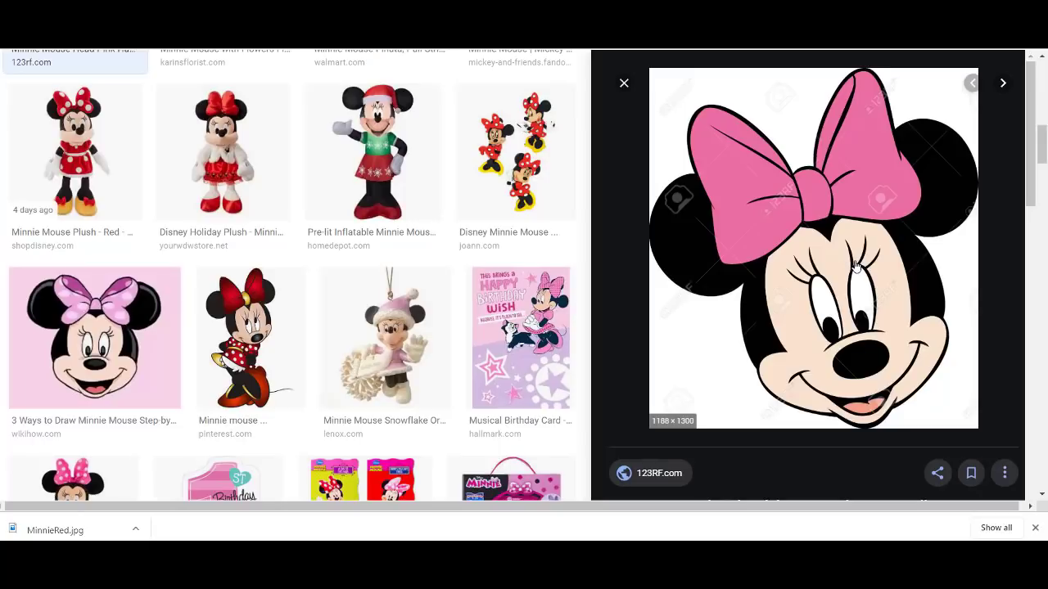
Copy the enlarged pink-bowed Minnie Mouse head image from the Google Images preview.
{"action": "right_click", "coordinate": [829, 240]}
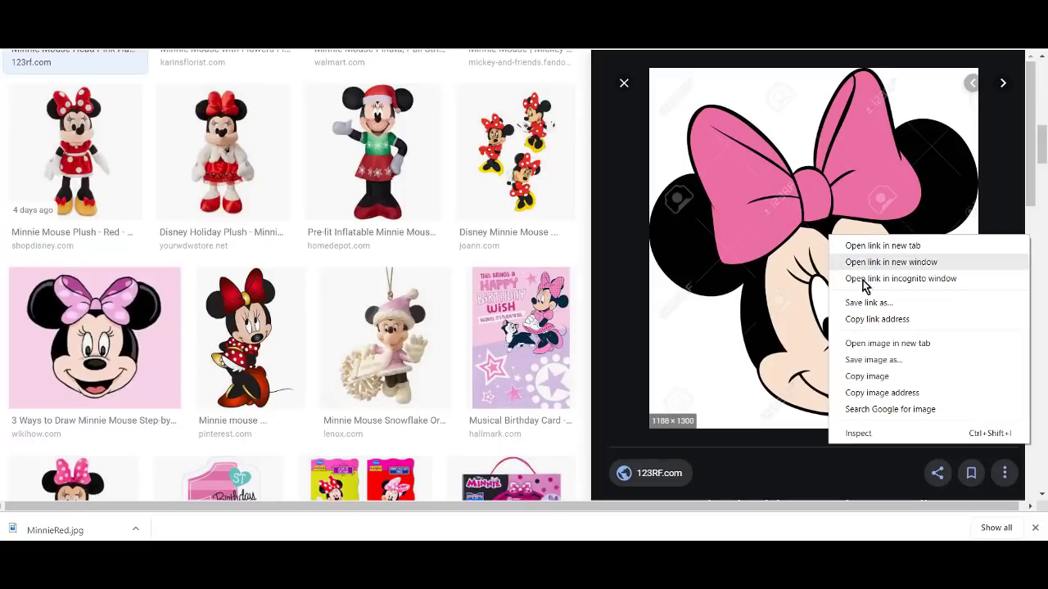
{"action": "left_click", "coordinate": [873, 379]}
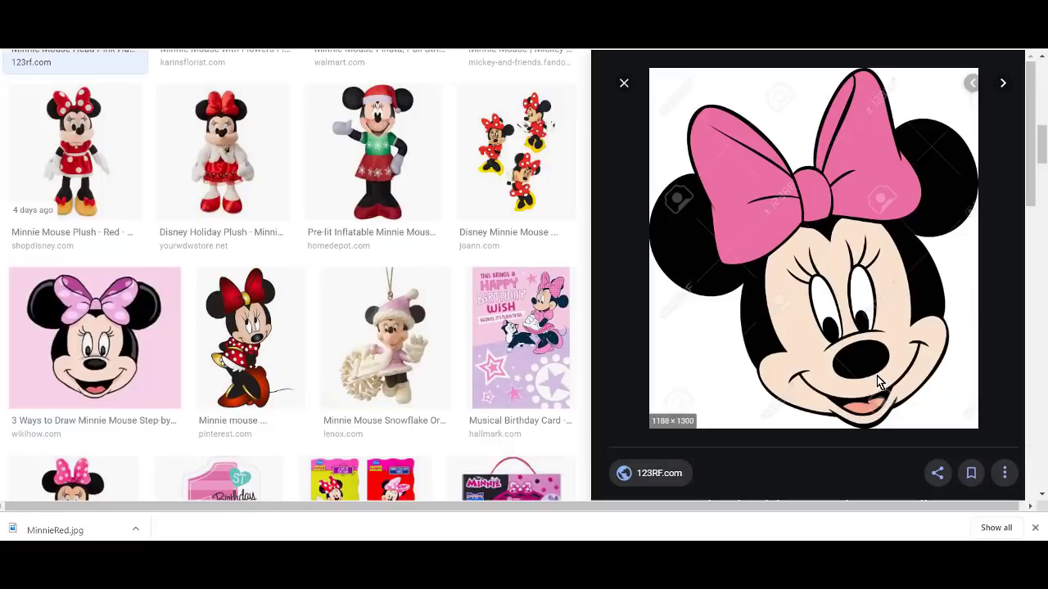
Enable Print Bleed, then paste the Minnie image onto the mat and nudge it into position.
{"action": "left_click", "coordinate": [835, 542]}
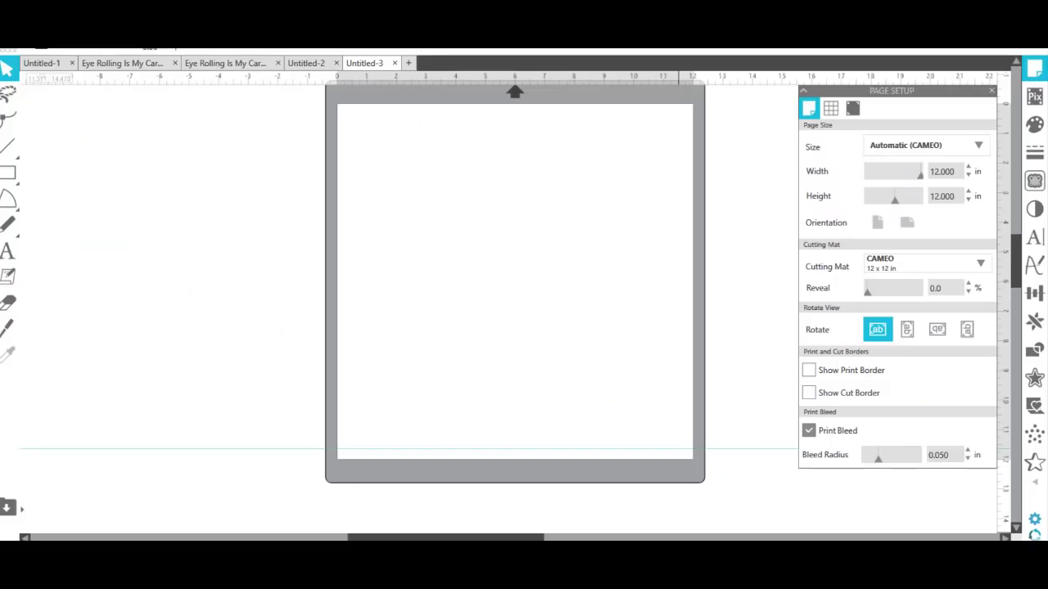
{"action": "left_click", "coordinate": [809, 431]}
{"action": "right_click", "coordinate": [501, 188]}
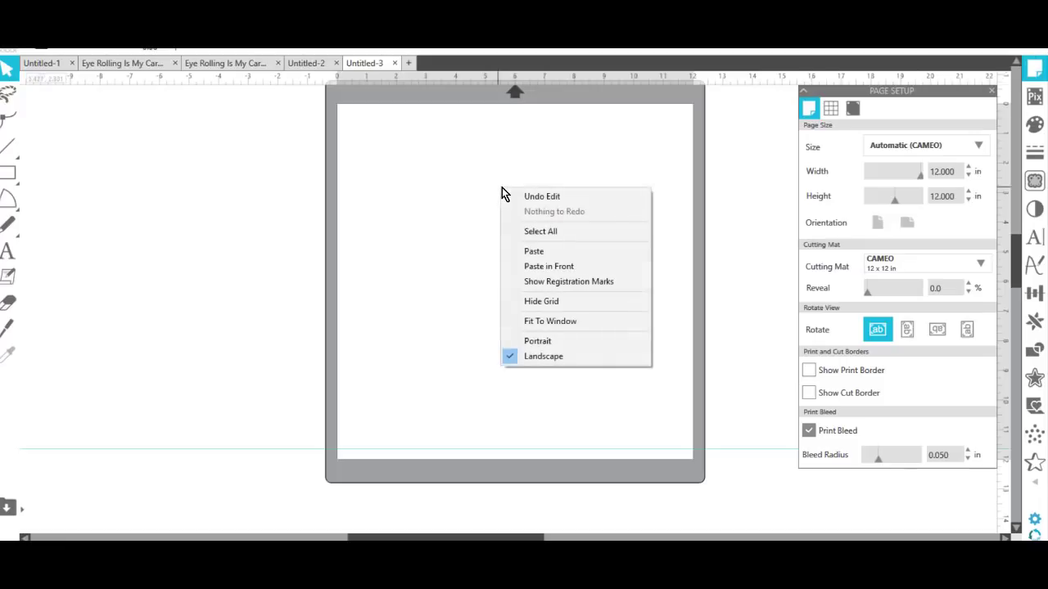
{"action": "left_click", "coordinate": [570, 256]}
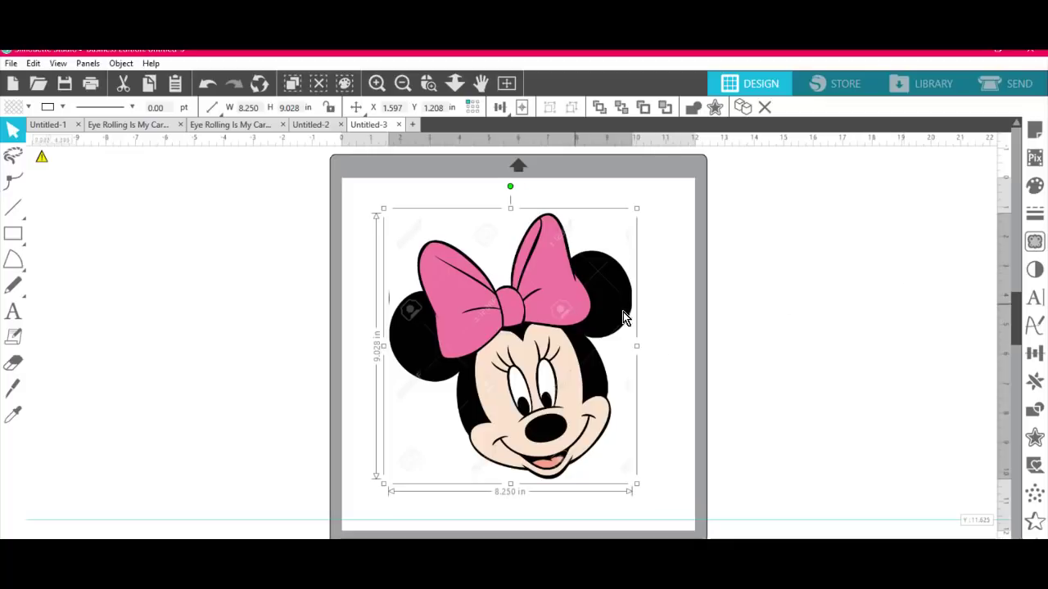
{"action": "left_click_drag", "start_coordinate": [546, 303], "coordinate": [587, 311]}
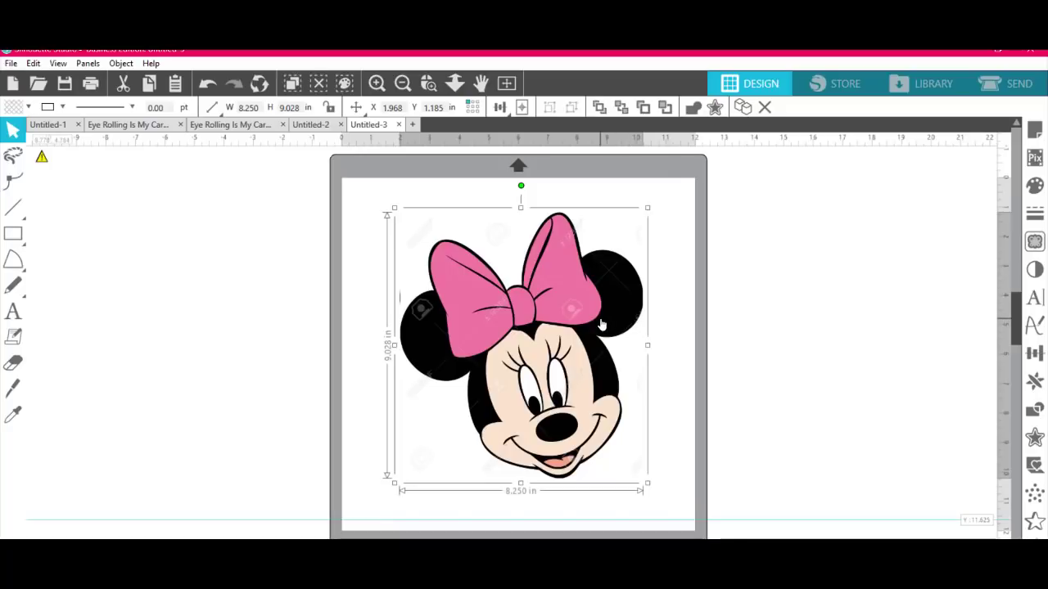
{"action": "left_click_drag", "start_coordinate": [564, 355], "coordinate": [566, 355]}
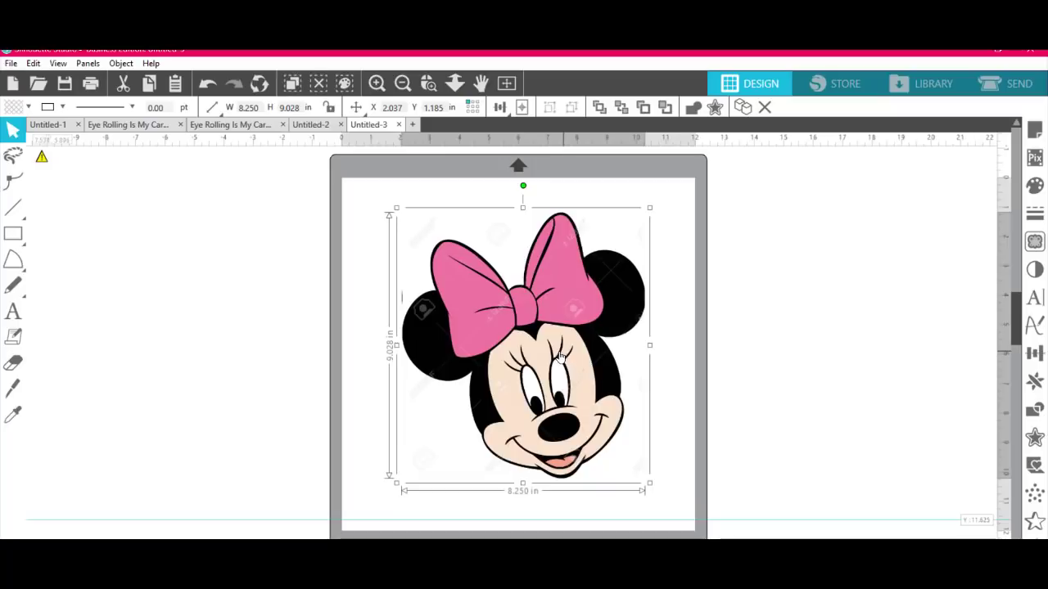
Trace the whole boxed Minnie image into cut lines and drag the original picture off to the left.
{"action": "left_click", "coordinate": [1033, 246]}
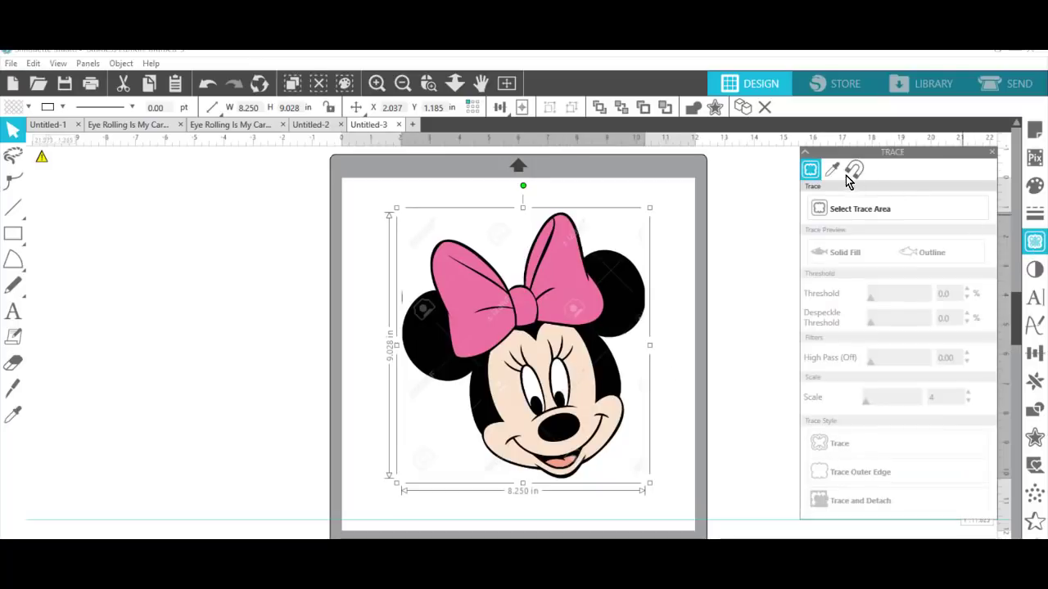
{"action": "left_click", "coordinate": [855, 213]}
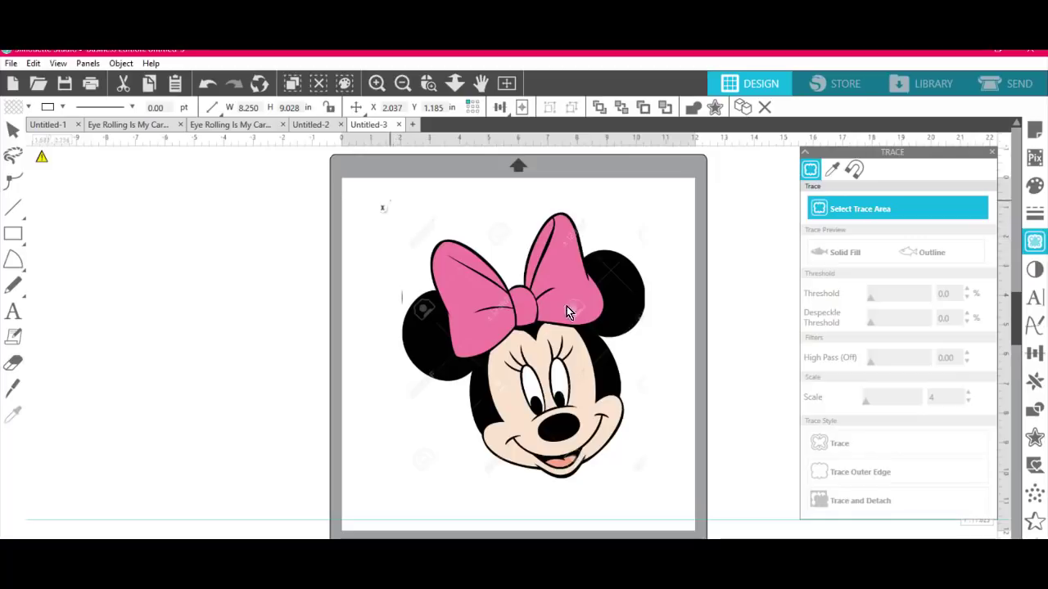
{"action": "left_click_drag", "start_coordinate": [391, 200], "coordinate": [686, 508]}
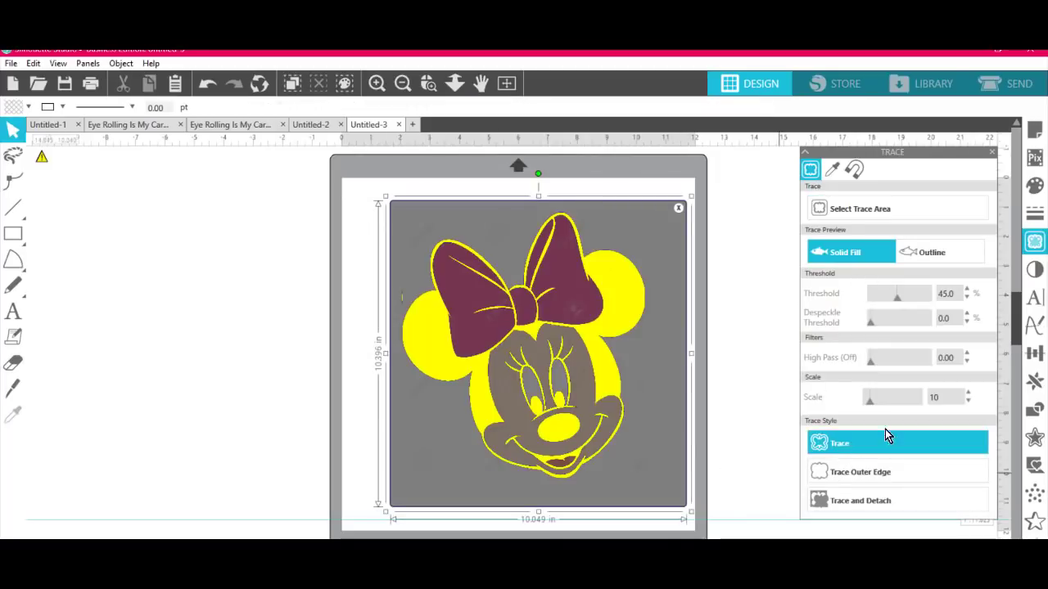
{"action": "left_click", "coordinate": [905, 446]}
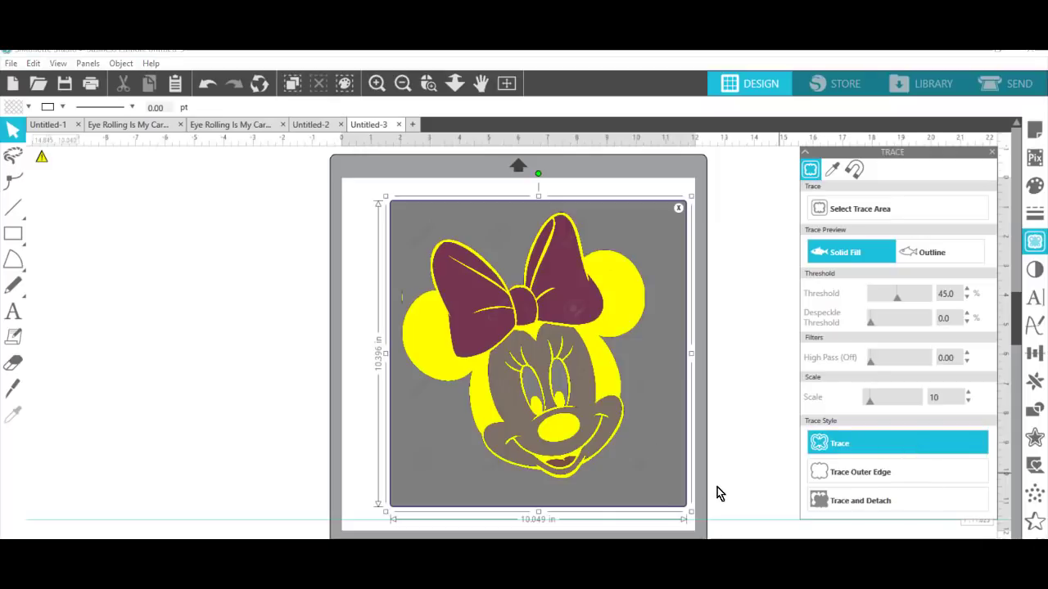
{"action": "mouse_move", "coordinate": [604, 387]}
{"action": "left_mouse_down"}
{"action": "mouse_move", "coordinate": [289, 366]}
{"action": "mouse_move", "coordinate": [240, 335]}
{"action": "left_mouse_up"}
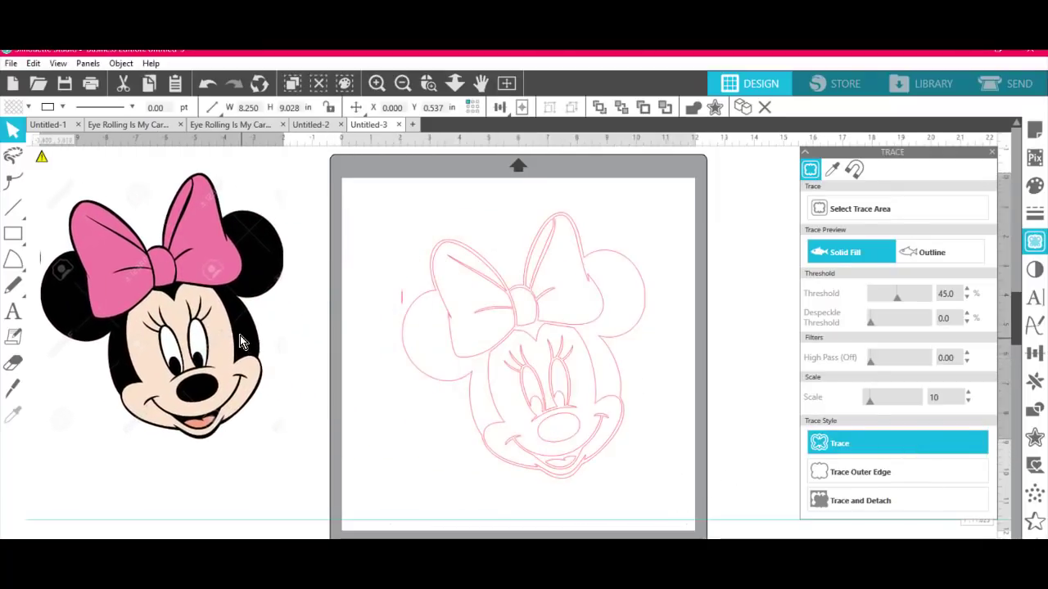
{"action": "left_click", "coordinate": [418, 285]}
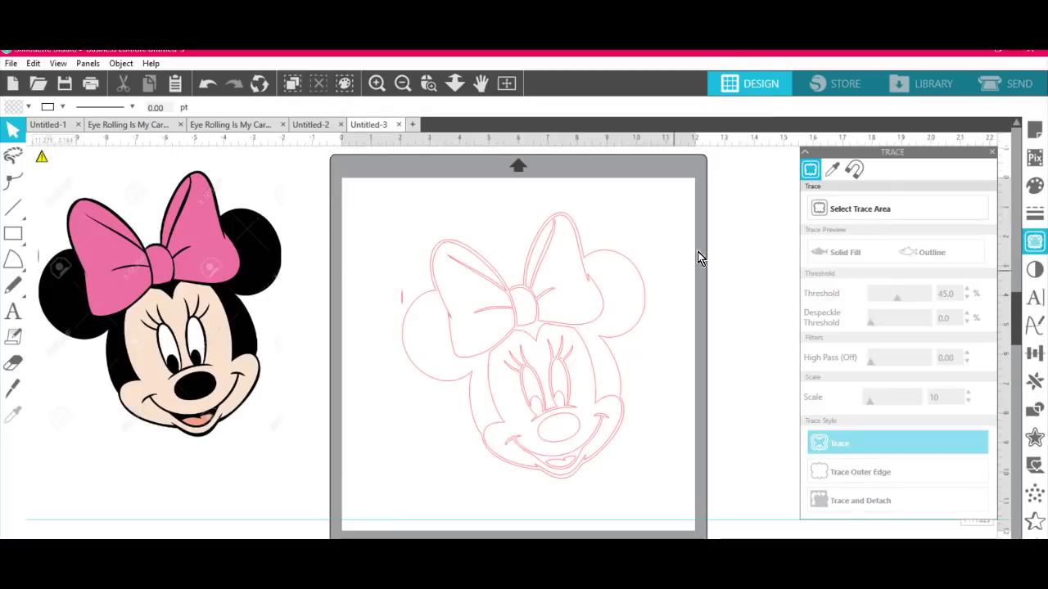
Fill the traced Minnie outline with green.
{"action": "left_click", "coordinate": [583, 280]}
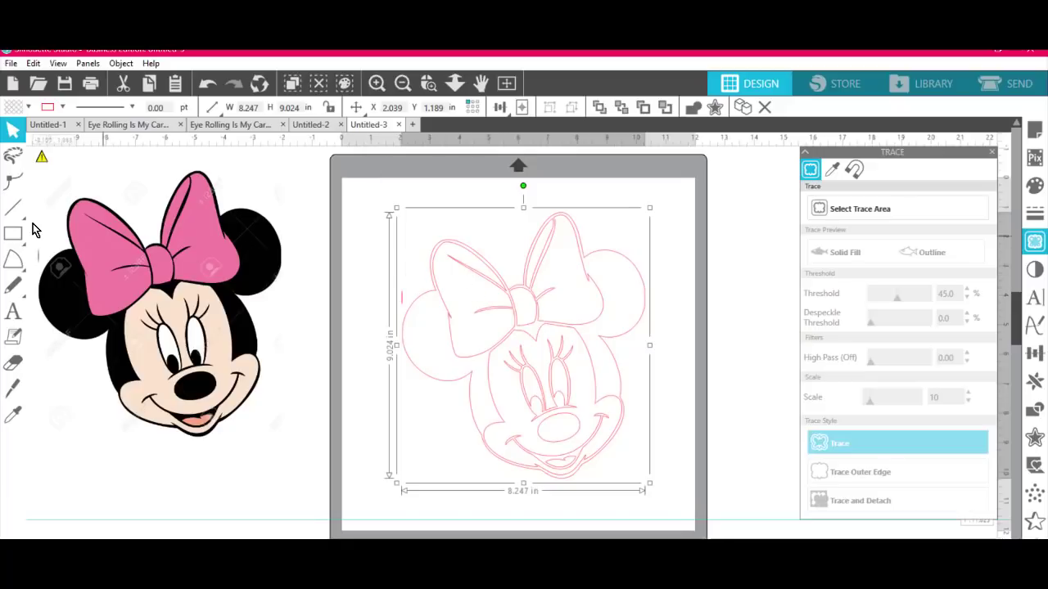
{"action": "left_click", "coordinate": [12, 109]}
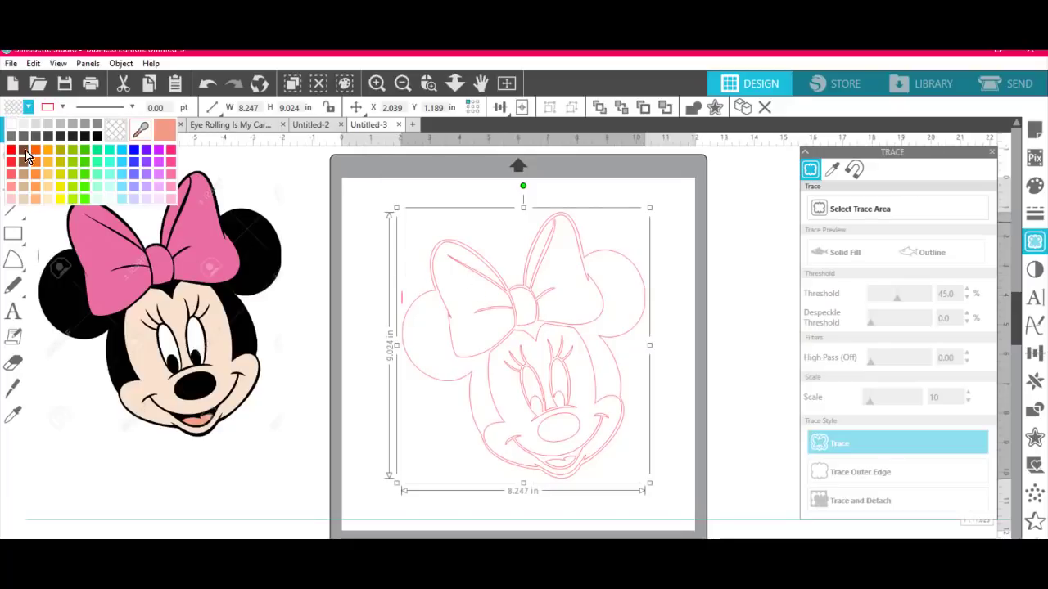
{"action": "left_click", "coordinate": [75, 165]}
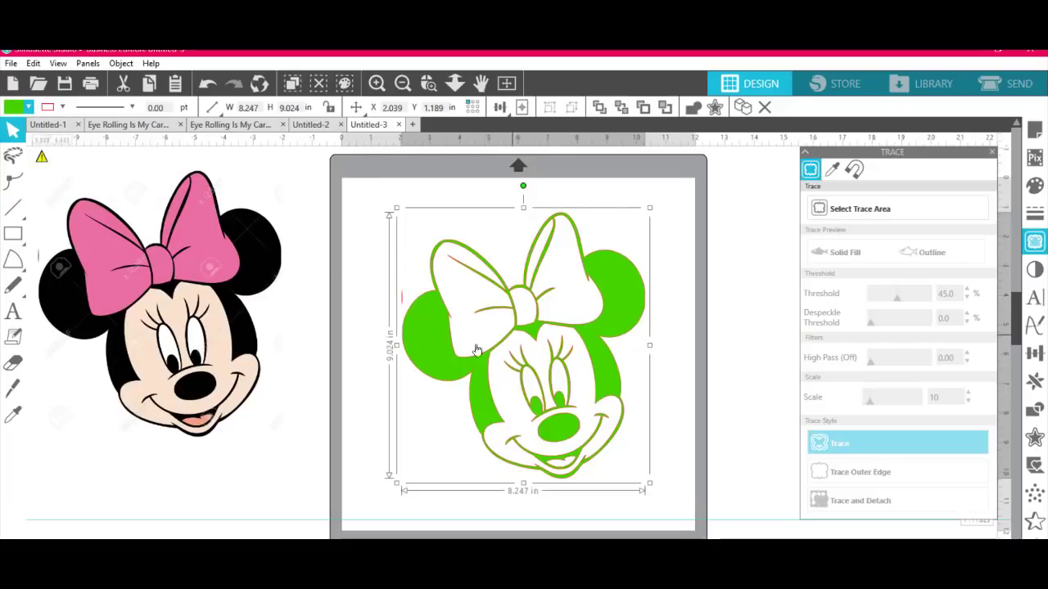
{"action": "left_click", "coordinate": [411, 381]}
Break the traced shapes into separate pieces with Object > Release Compound Path.
{"action": "left_click", "coordinate": [422, 361]}
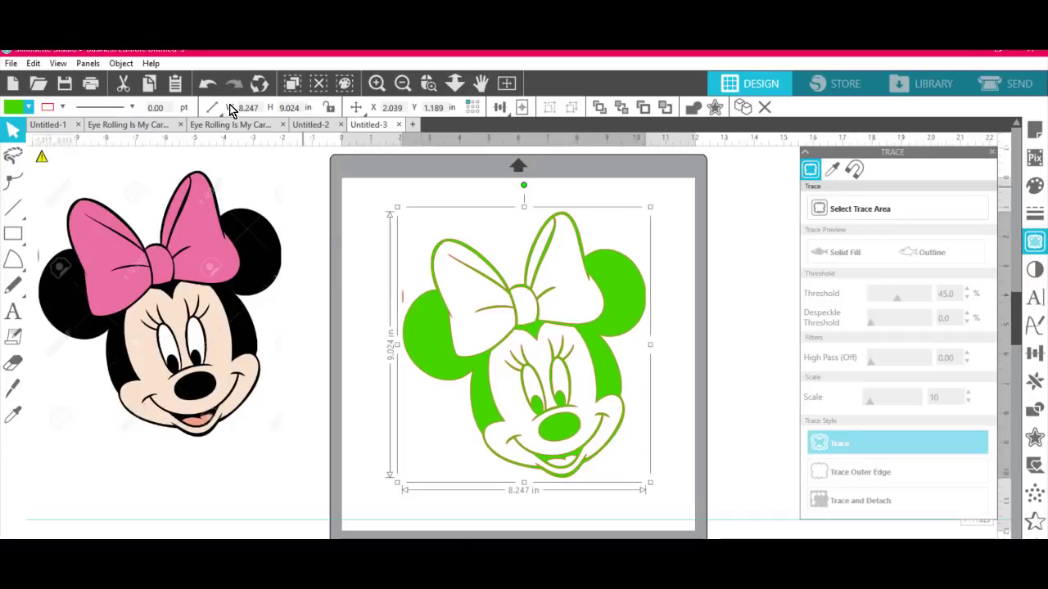
{"action": "left_click", "coordinate": [121, 65]}
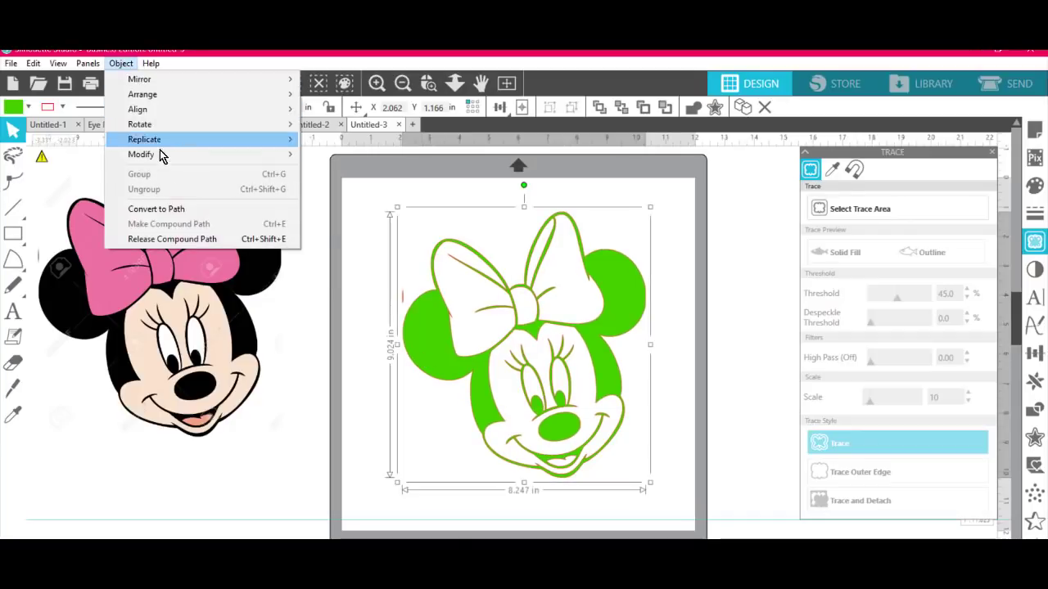
{"action": "left_click", "coordinate": [172, 239]}
{"action": "left_click", "coordinate": [407, 464]}
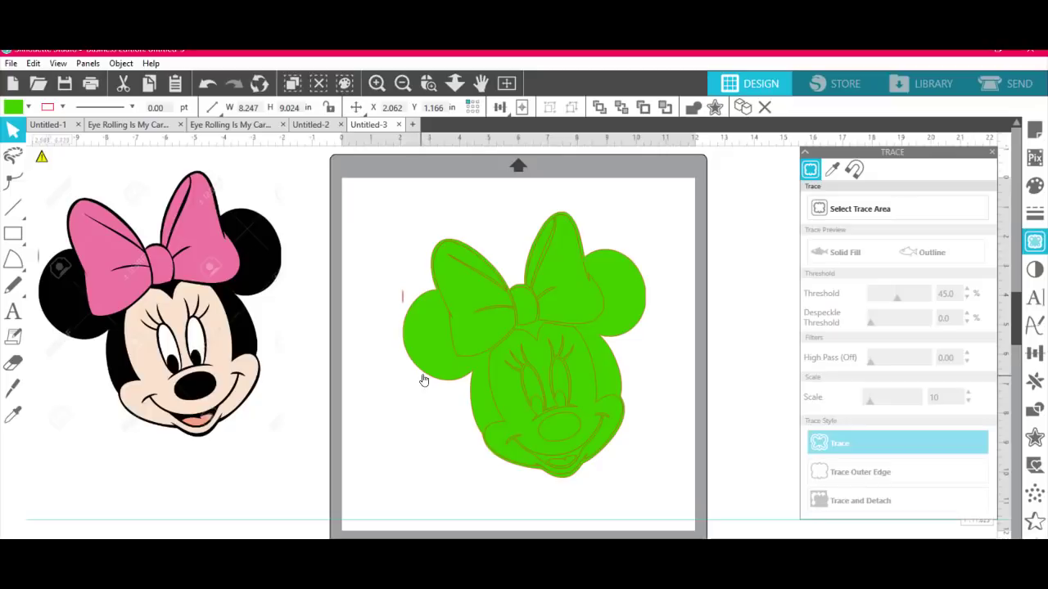
Move the outer head silhouette off the mat and fill it black.
{"action": "left_click_drag", "start_coordinate": [427, 375], "coordinate": [140, 491]}
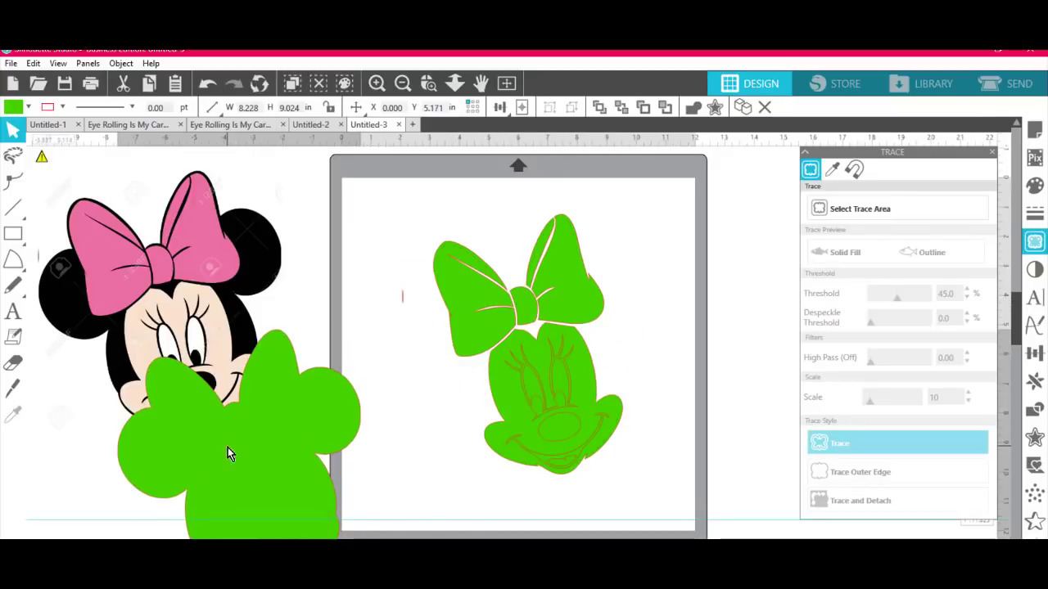
{"action": "left_click", "coordinate": [28, 107]}
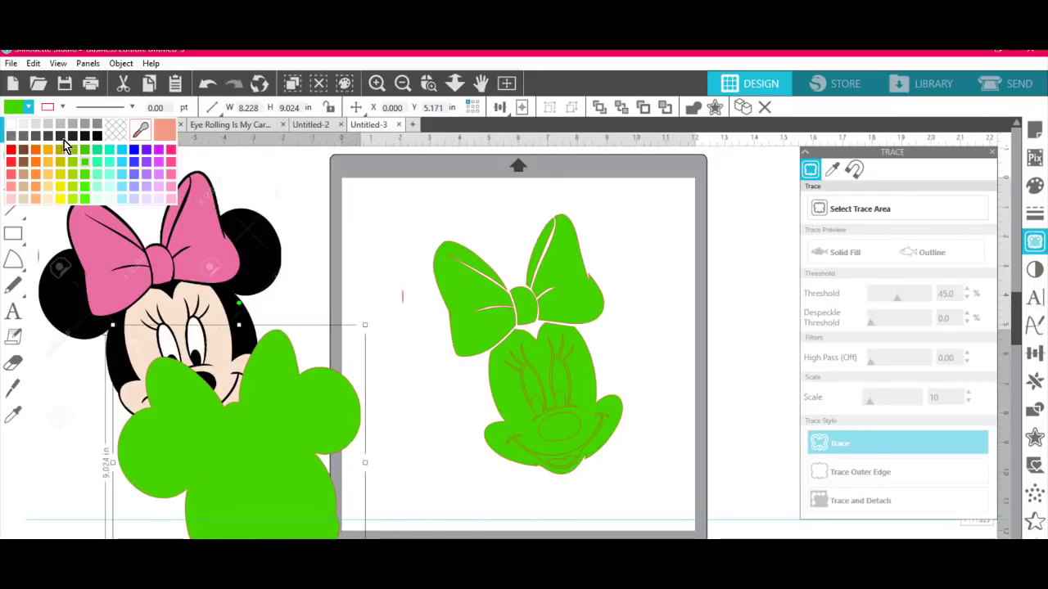
{"action": "left_click", "coordinate": [97, 136]}
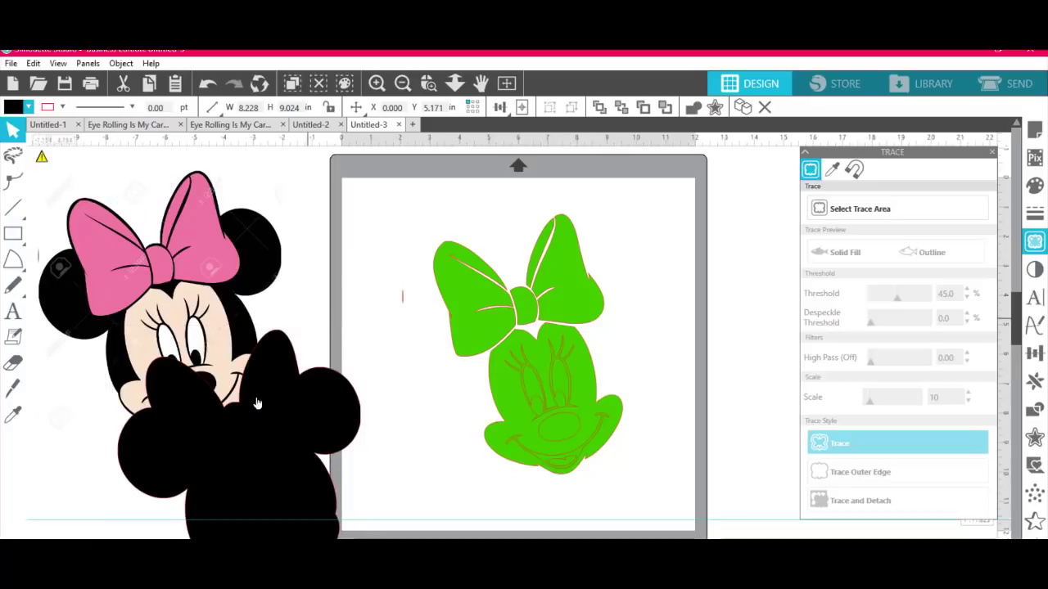
{"action": "left_click_drag", "start_coordinate": [263, 457], "coordinate": [224, 495]}
Fill both bow halves with the clipart bow's pink using the colour sampler.
{"action": "left_click", "coordinate": [404, 307]}
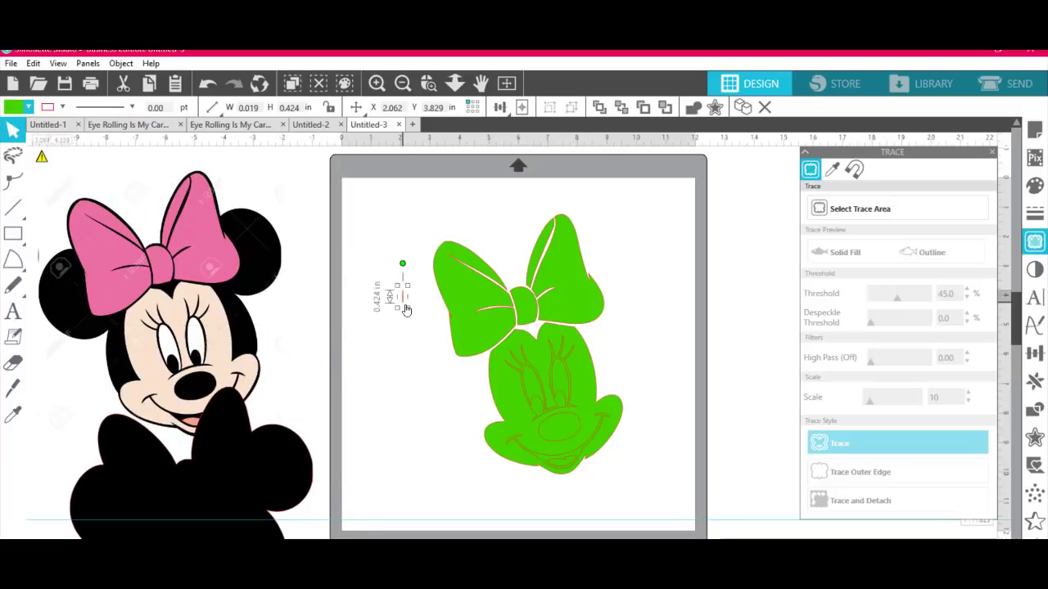
{"action": "left_click", "coordinate": [444, 368]}
{"action": "left_click", "coordinate": [460, 321]}
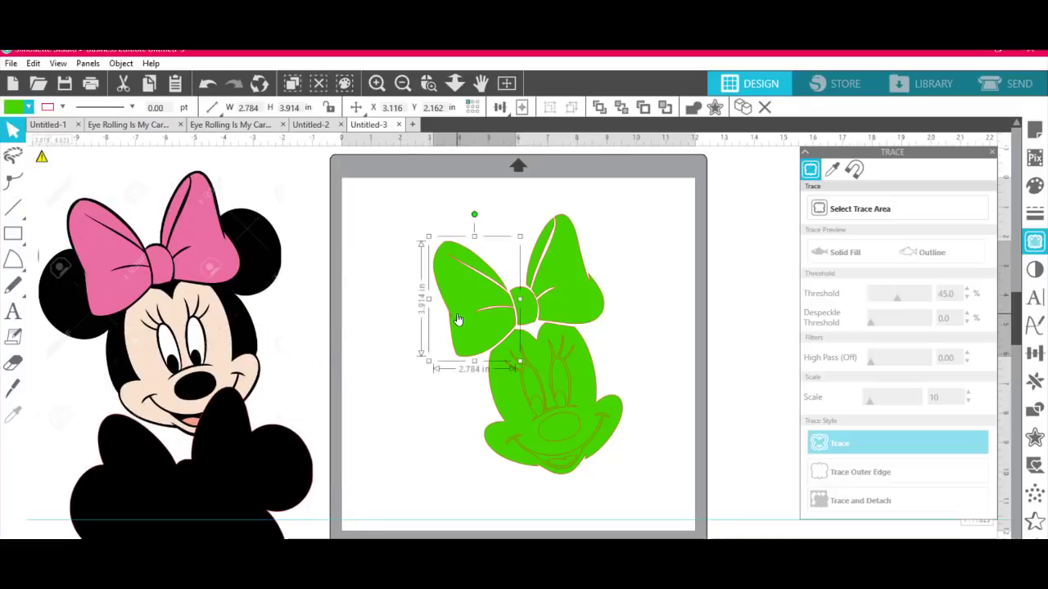
{"action": "left_click", "coordinate": [561, 302], "text": "shift"}
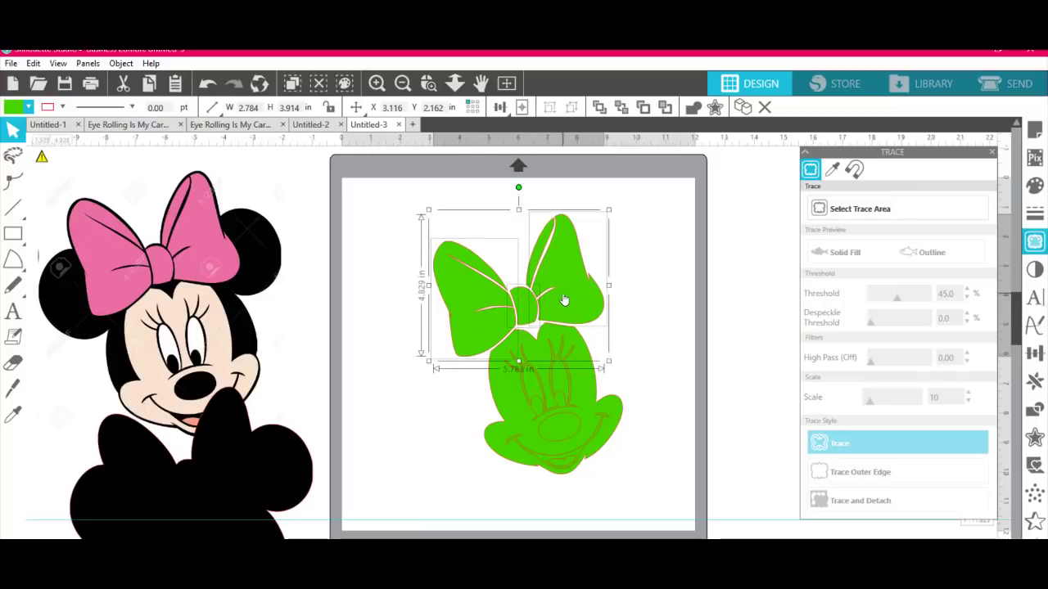
{"action": "left_click", "coordinate": [12, 112]}
{"action": "left_click", "coordinate": [137, 136]}
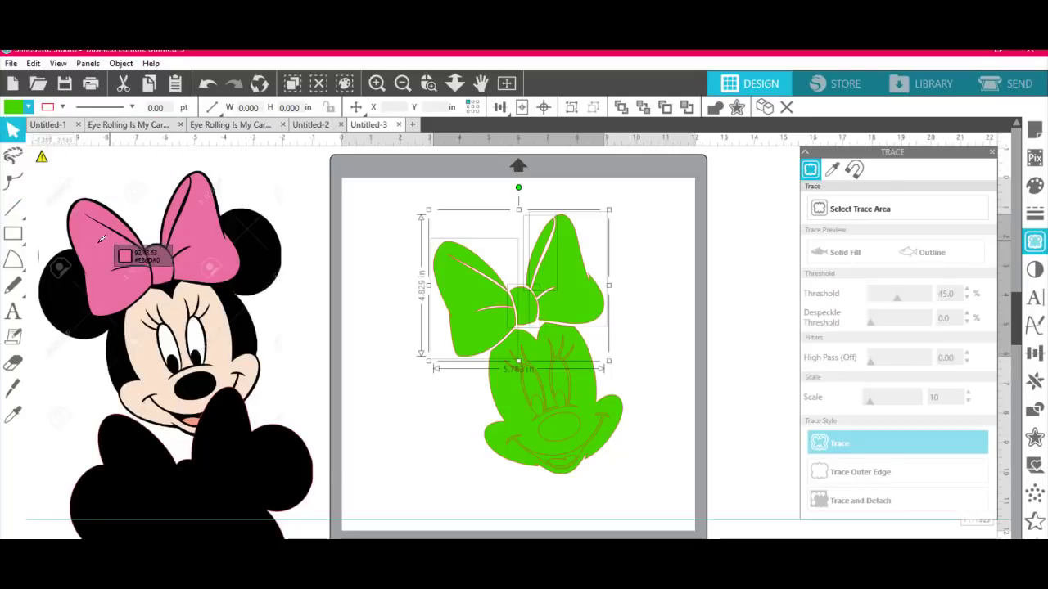
{"action": "left_click", "coordinate": [101, 239]}
{"action": "left_click", "coordinate": [693, 328]}
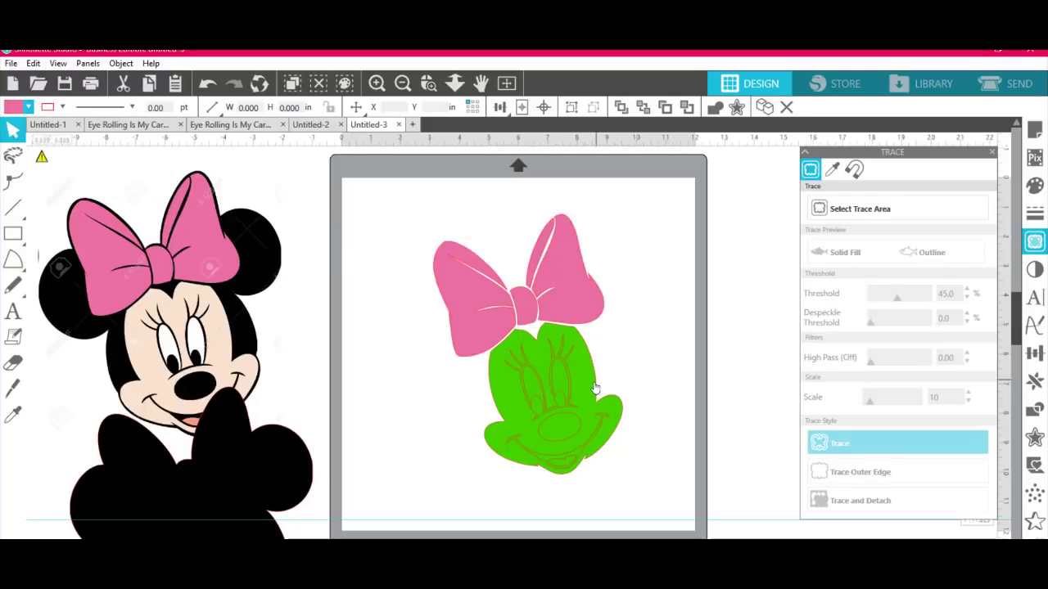
Fill the face piece with the clipart's peach skin tone using the sampler.
{"action": "left_click", "coordinate": [586, 386]}
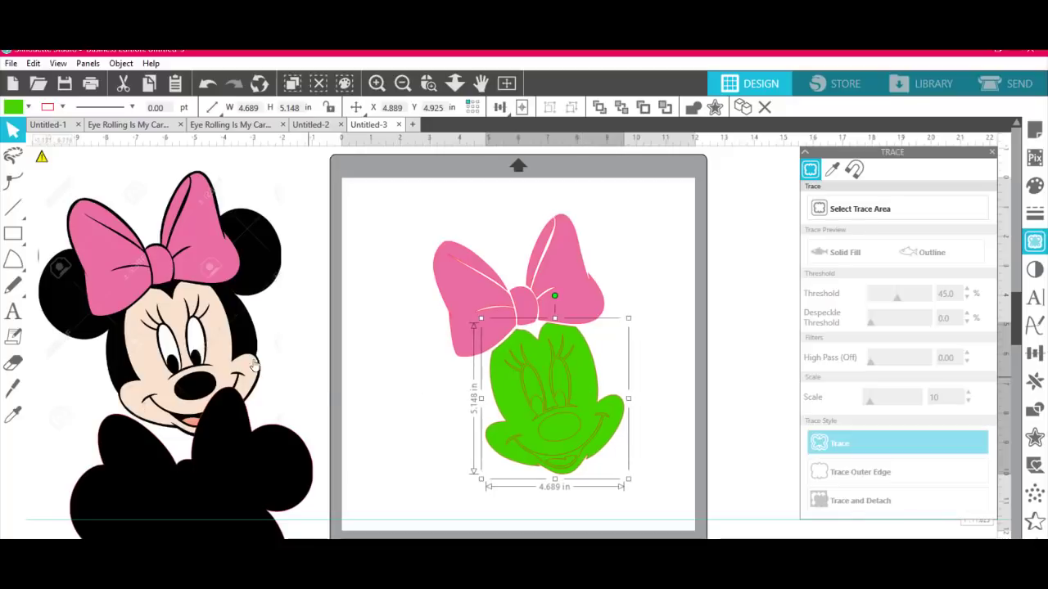
{"action": "left_click", "coordinate": [16, 108]}
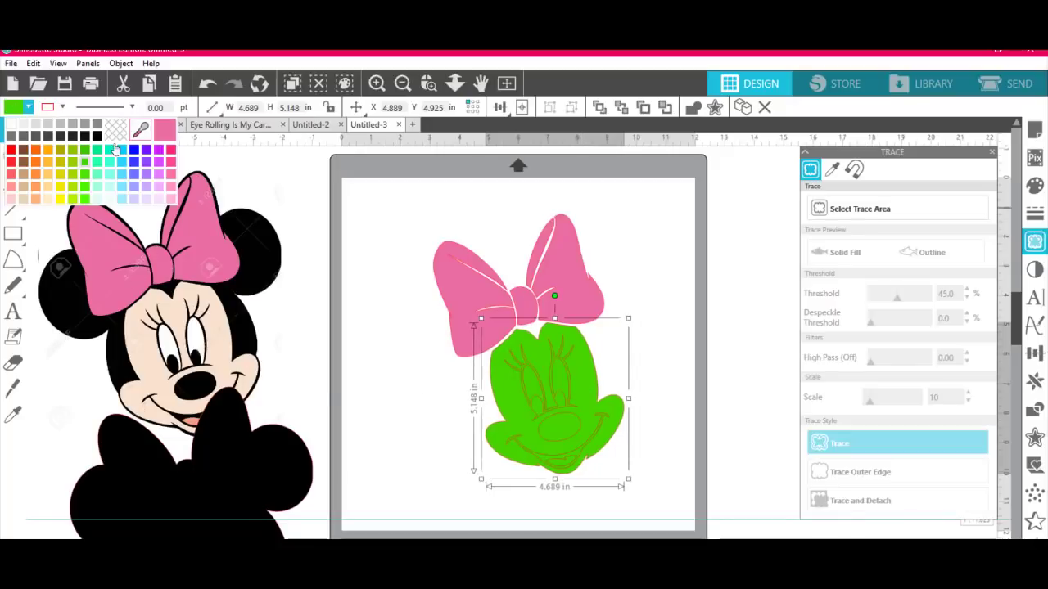
{"action": "left_click", "coordinate": [141, 131]}
{"action": "left_click", "coordinate": [28, 107]}
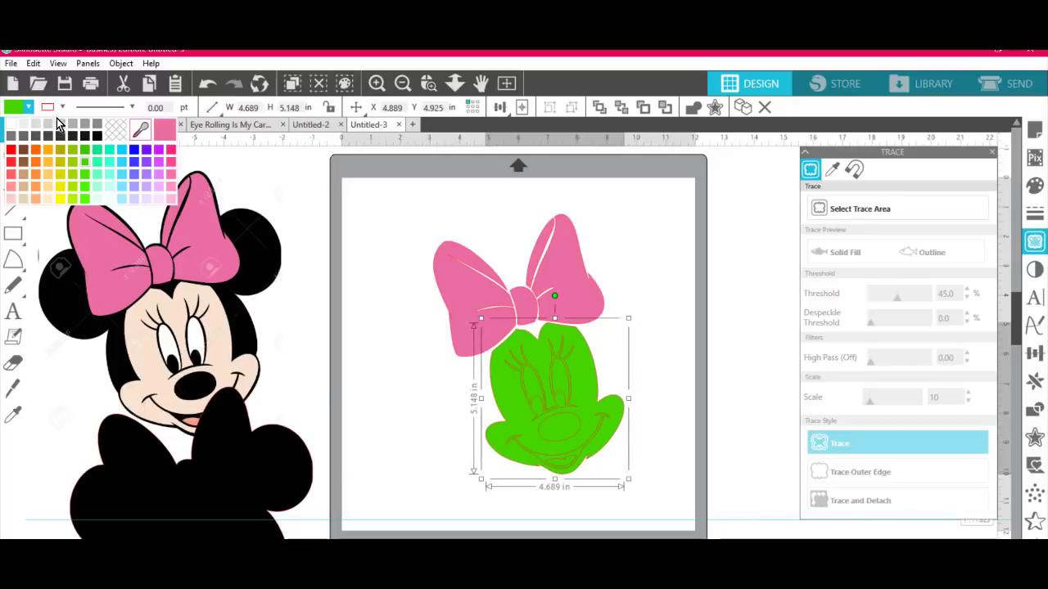
{"action": "left_click", "coordinate": [139, 131]}
{"action": "left_click", "coordinate": [233, 344]}
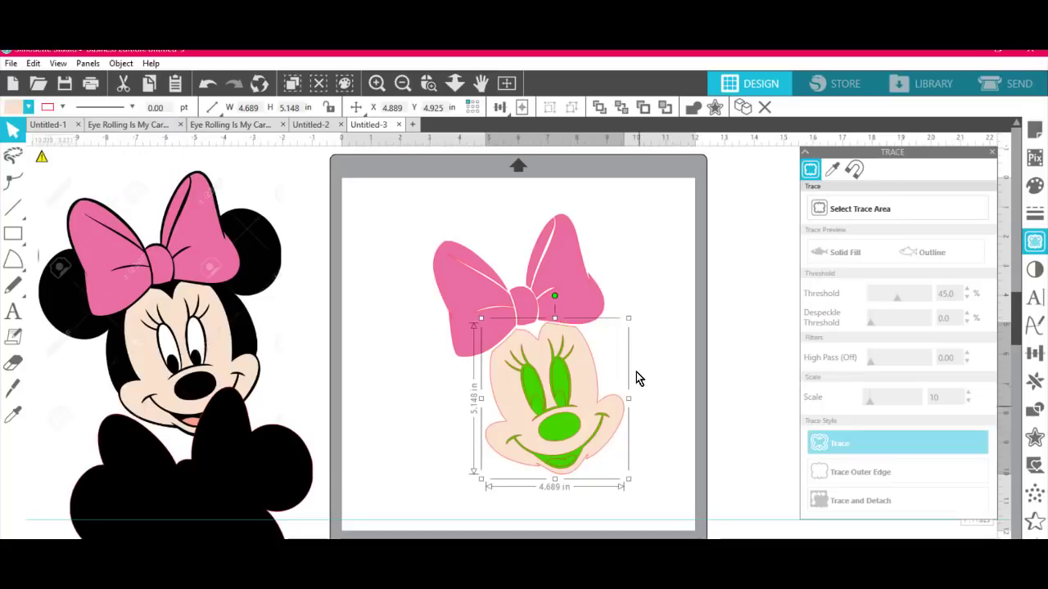
Fill the small mouth shape with the clipart's pink tongue colour.
{"action": "left_click", "coordinate": [562, 465]}
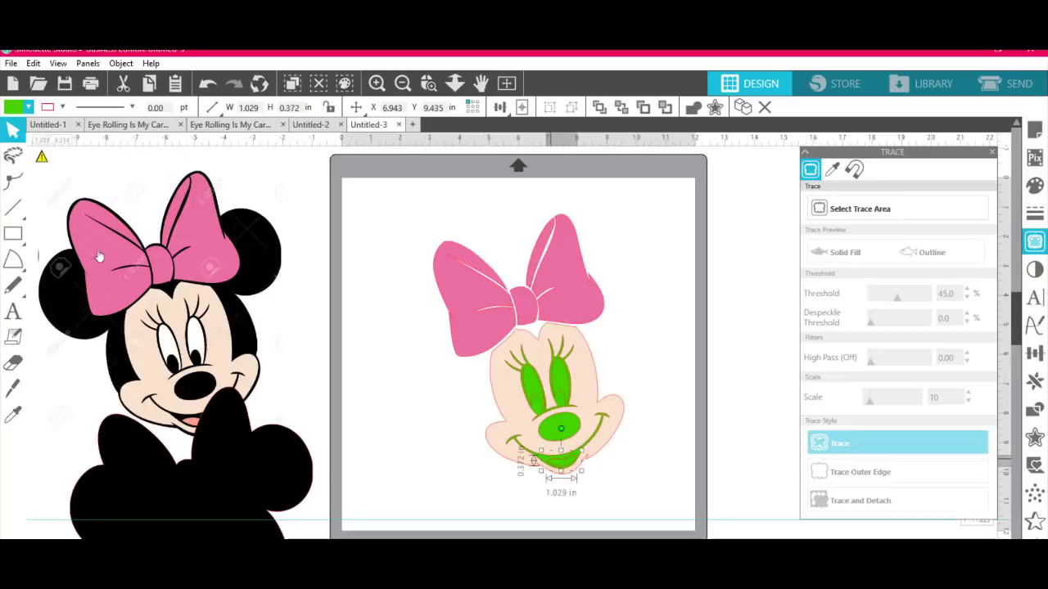
{"action": "left_click", "coordinate": [28, 107]}
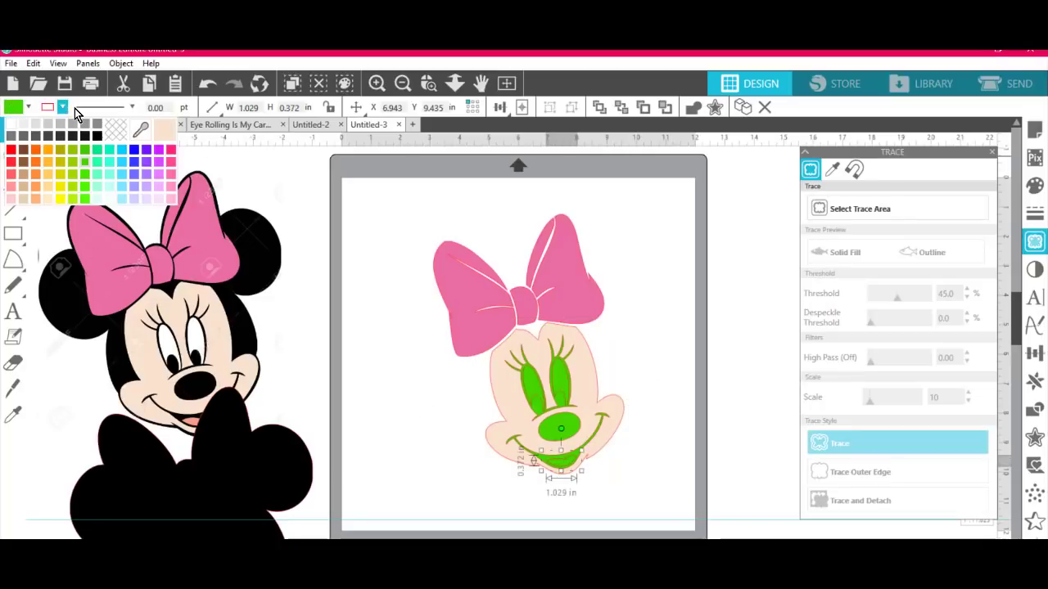
{"action": "left_click", "coordinate": [141, 133]}
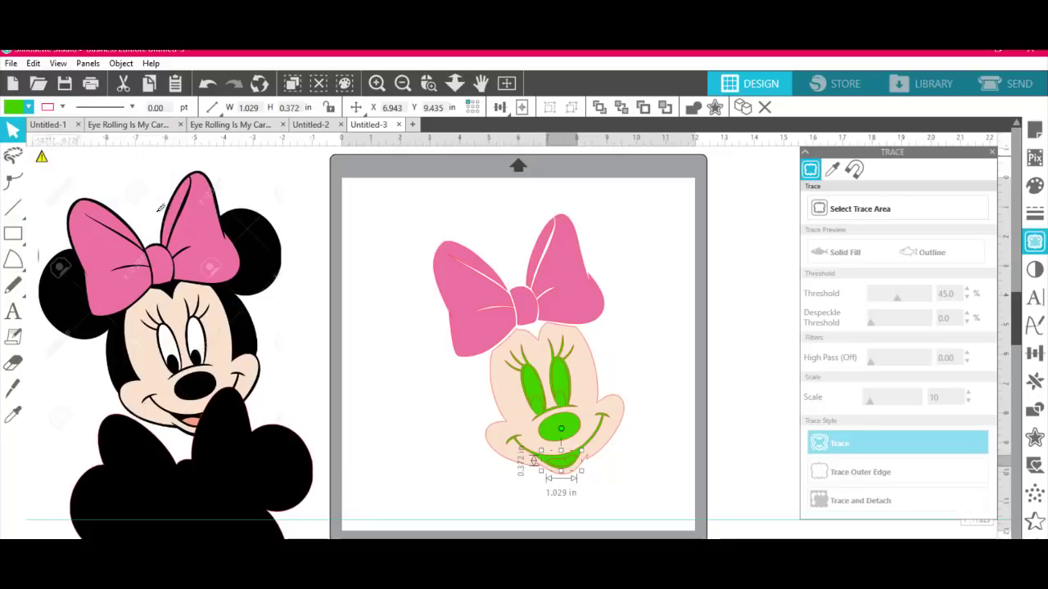
{"action": "left_click", "coordinate": [194, 424]}
Reposition the black silhouette piece and select the eye pieces without changing their fill.
{"action": "mouse_move", "coordinate": [254, 459]}
{"action": "left_mouse_down"}
{"action": "mouse_move", "coordinate": [454, 413]}
{"action": "mouse_move", "coordinate": [573, 361]}
{"action": "mouse_move", "coordinate": [271, 454]}
{"action": "left_mouse_up"}
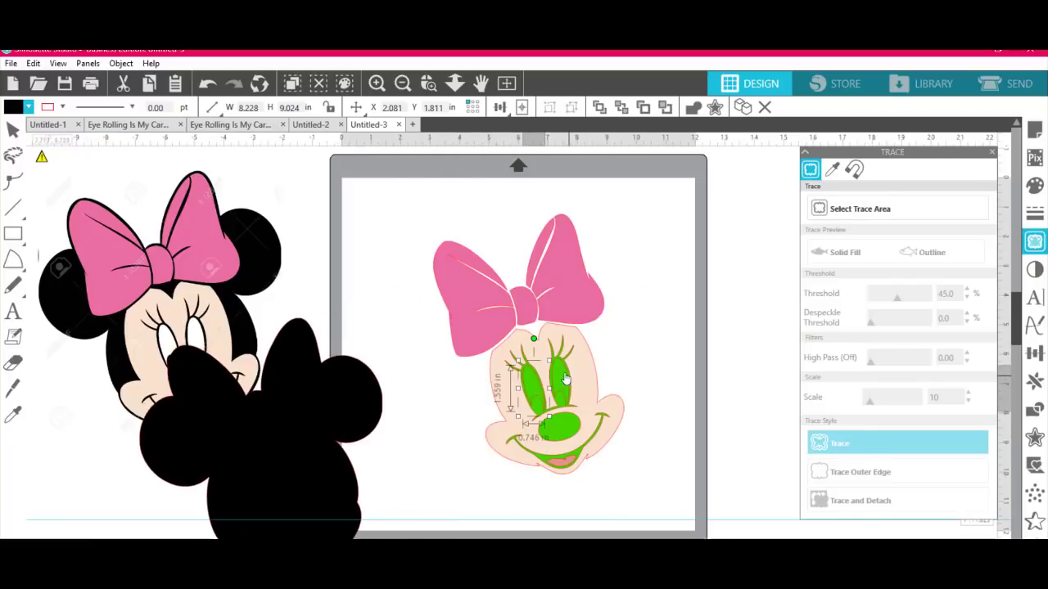
{"action": "left_click", "coordinate": [567, 381], "text": "shift"}
{"action": "left_click", "coordinate": [24, 113]}
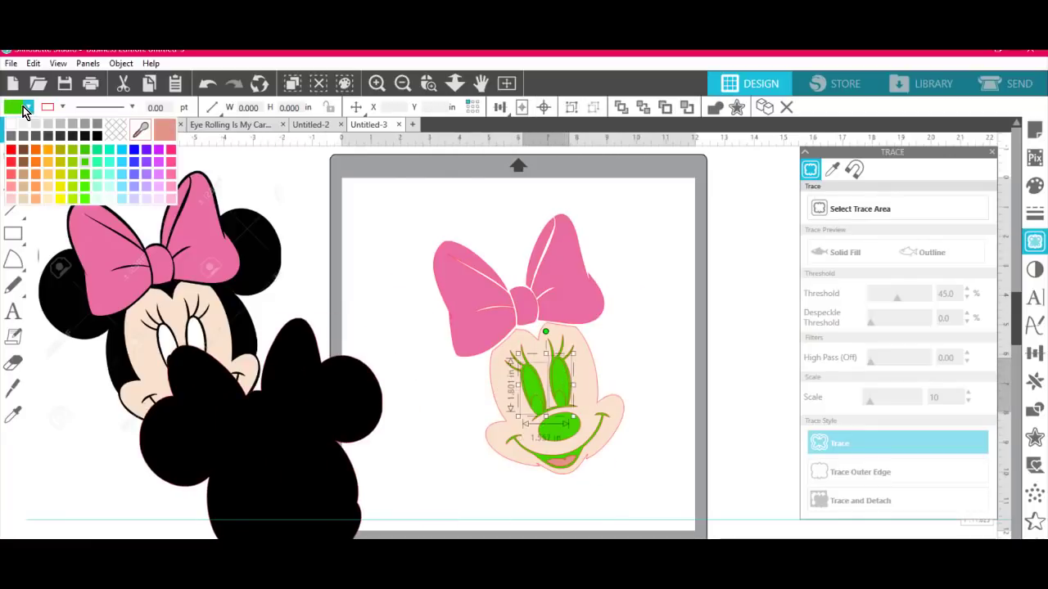
{"action": "left_click", "coordinate": [240, 422]}
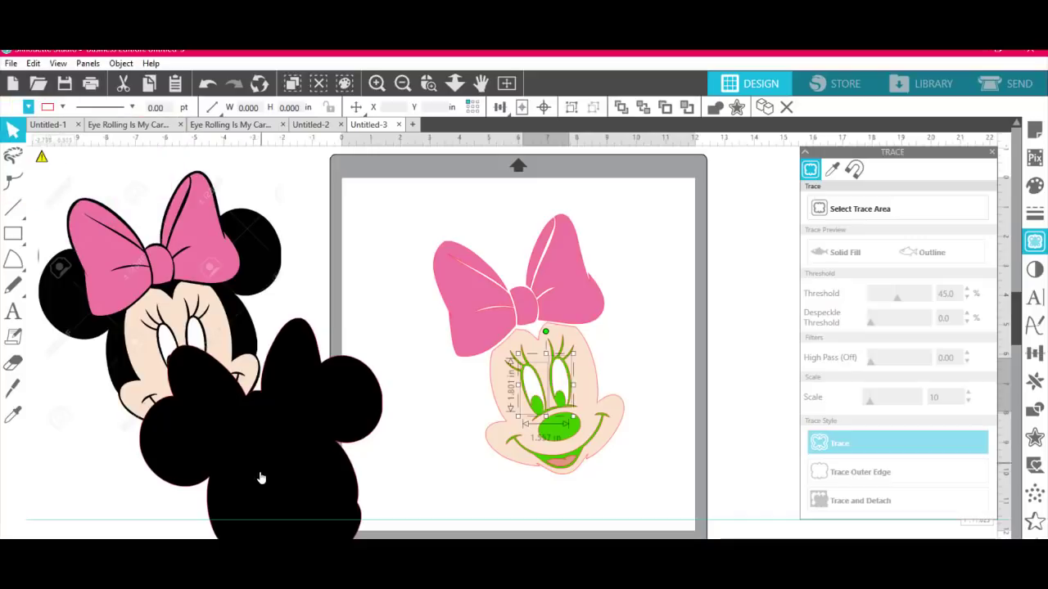
Place the black silhouette behind the face and subtract the green eye and nose details from it.
{"action": "left_click_drag", "start_coordinate": [261, 478], "coordinate": [532, 366]}
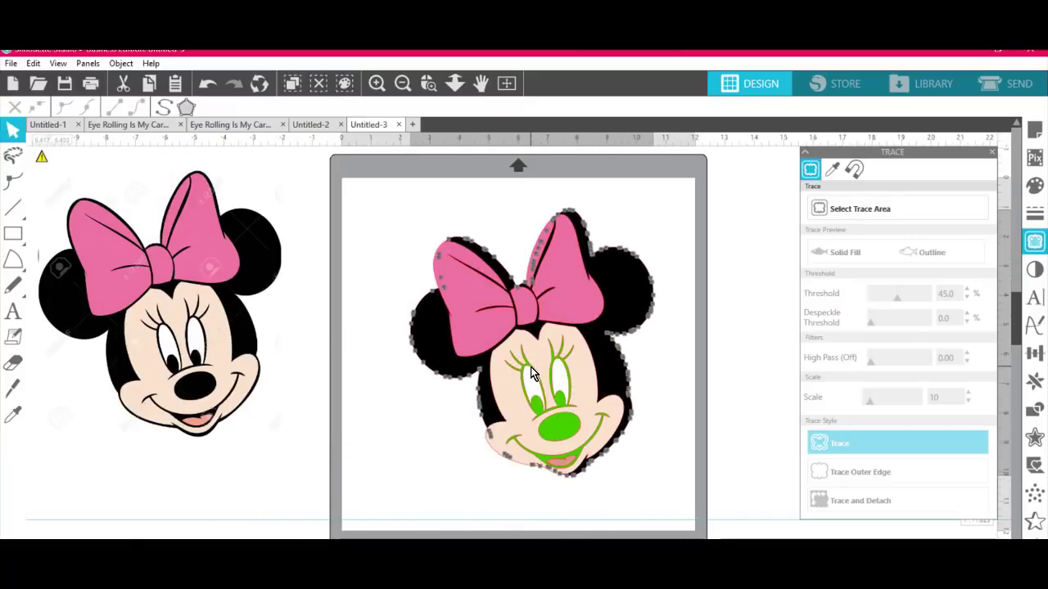
{"action": "left_click", "coordinate": [648, 418]}
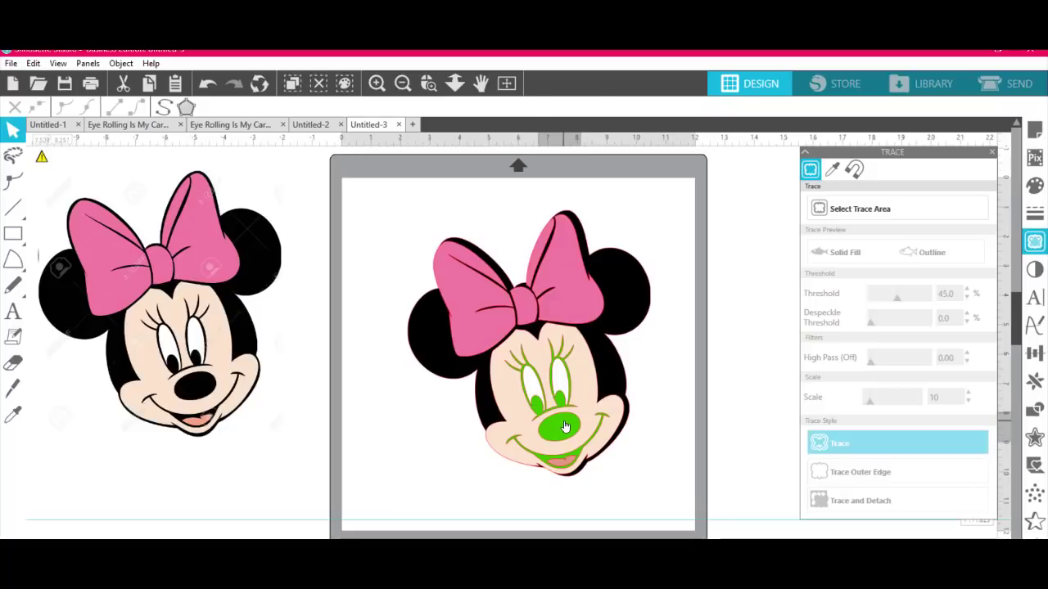
{"action": "left_click", "coordinate": [565, 426]}
{"action": "left_click", "coordinate": [588, 384]}
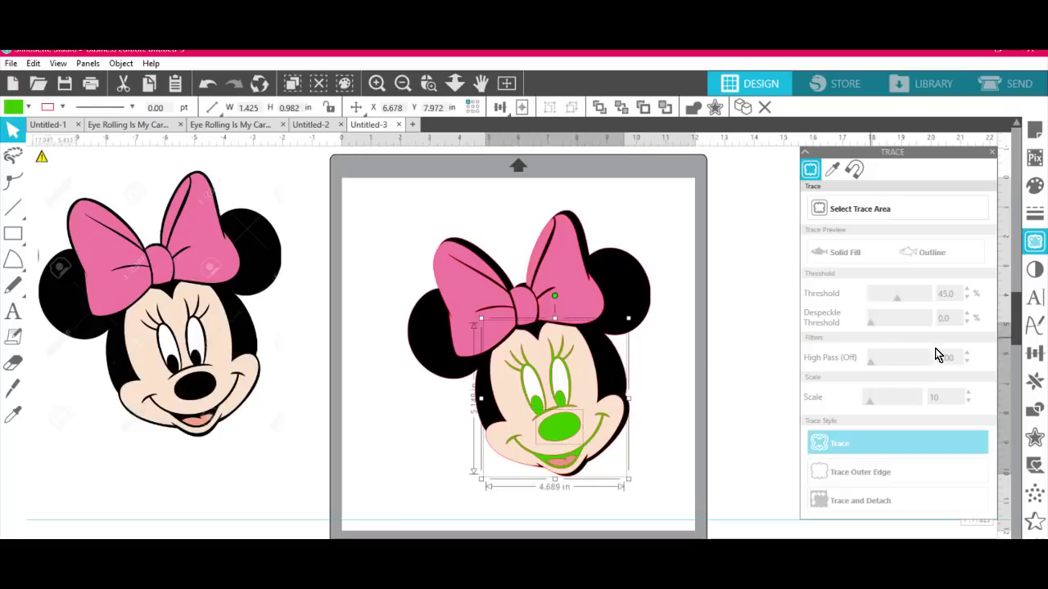
{"action": "left_click", "coordinate": [1035, 410]}
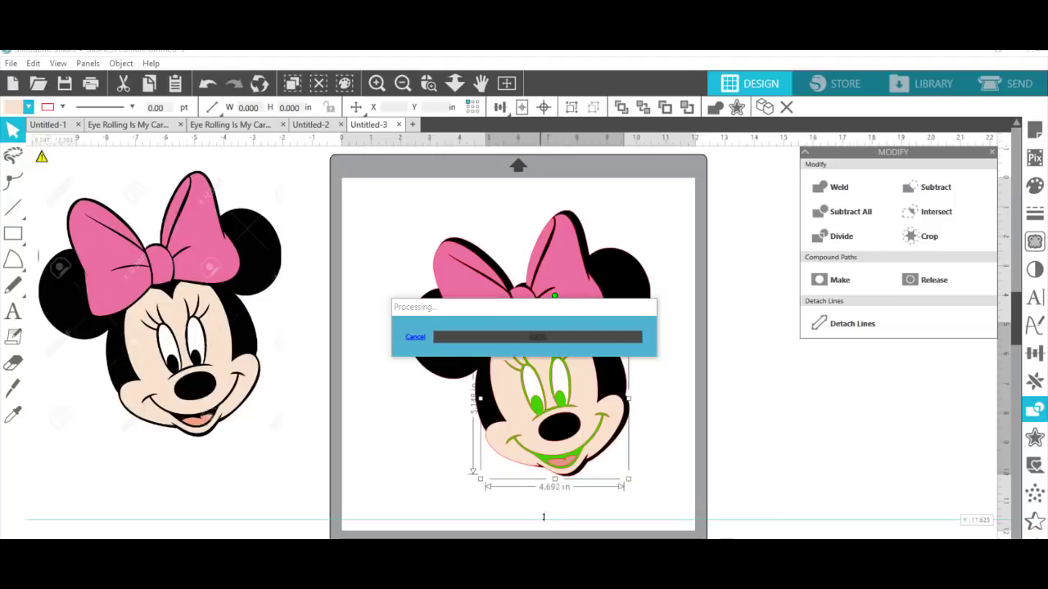
{"action": "left_click", "coordinate": [524, 377]}
{"action": "left_click", "coordinate": [934, 188]}
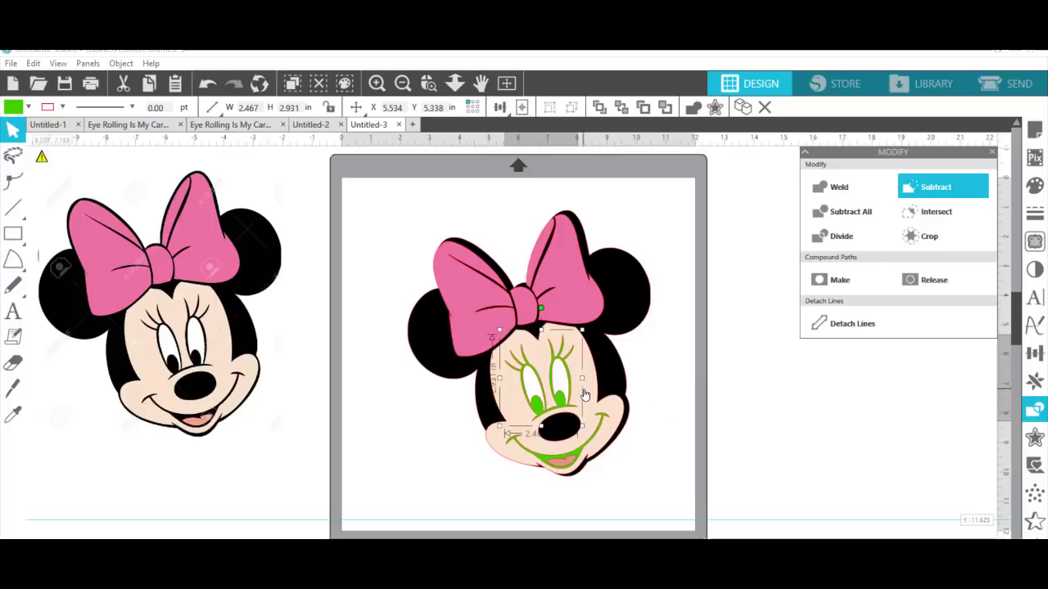
{"action": "left_click", "coordinate": [943, 188]}
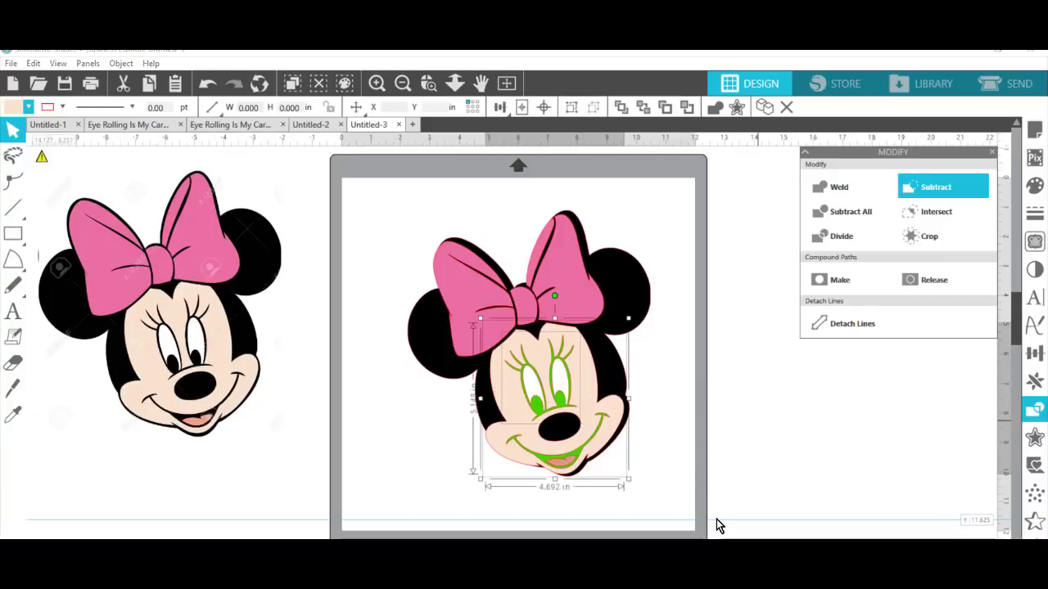
Subtract the mouth shape from the peach face.
{"action": "left_click", "coordinate": [547, 464]}
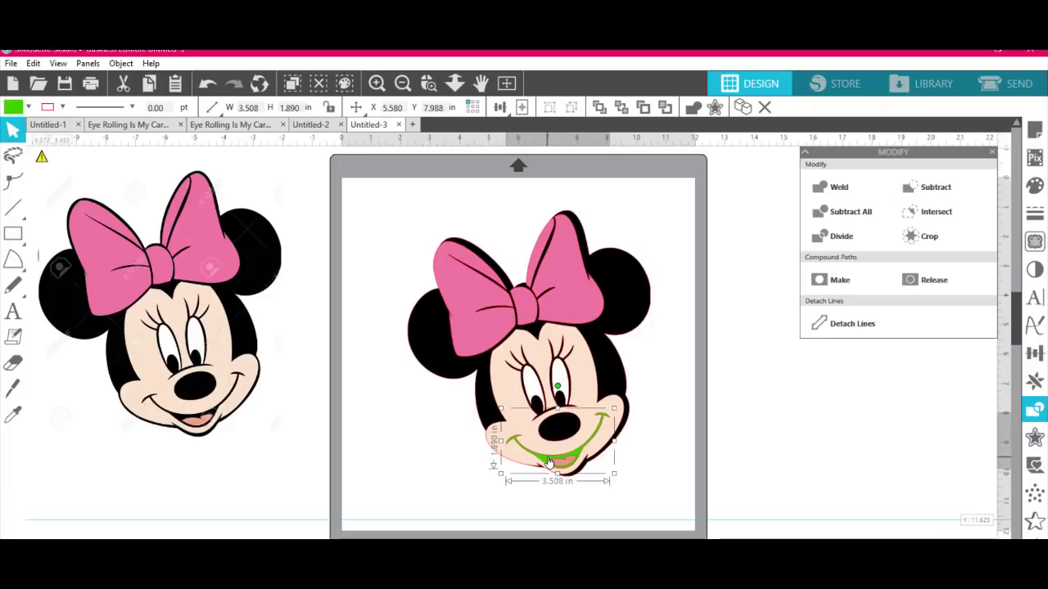
{"action": "left_click", "coordinate": [508, 401], "text": "shift"}
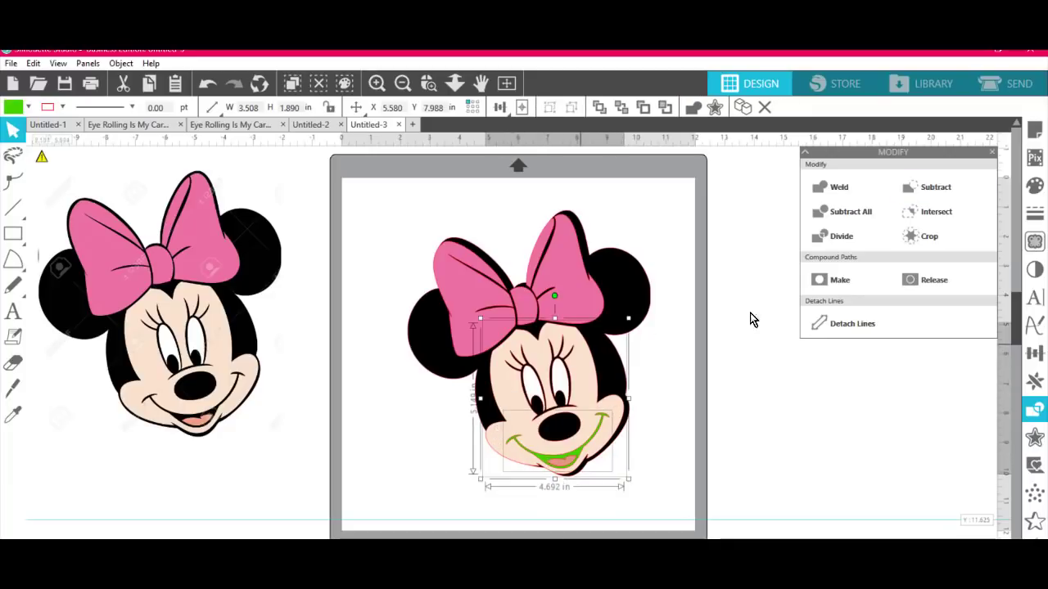
{"action": "left_click", "coordinate": [942, 190]}
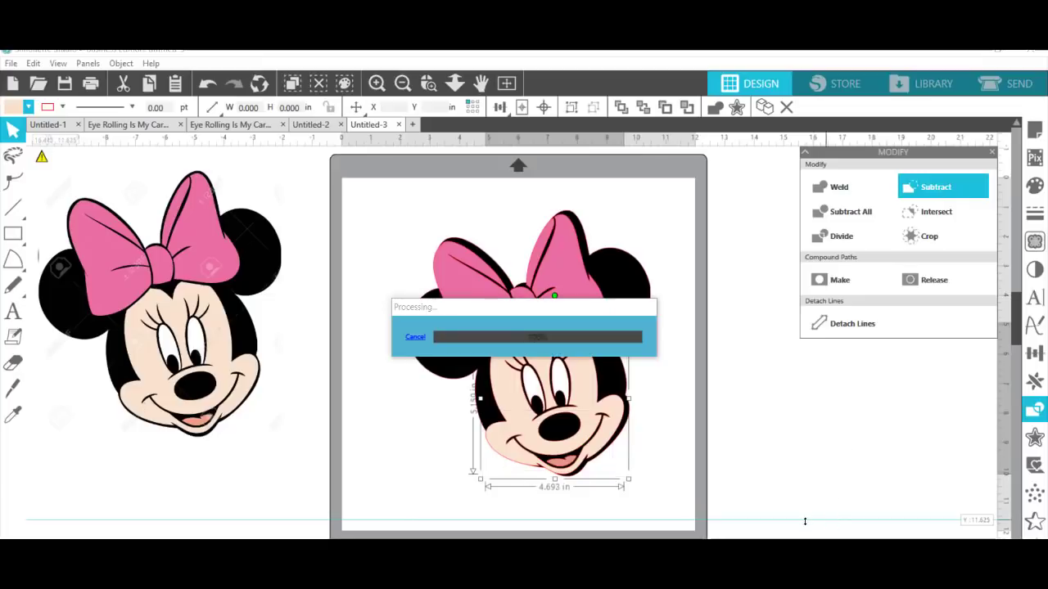
Drag the bow halves, sliver and knot away, and shift the black head with its face, eye and mouth pieces aside.
{"action": "left_click_drag", "start_coordinate": [564, 300], "coordinate": [607, 211]}
{"action": "left_click_drag", "start_coordinate": [520, 325], "coordinate": [471, 291]}
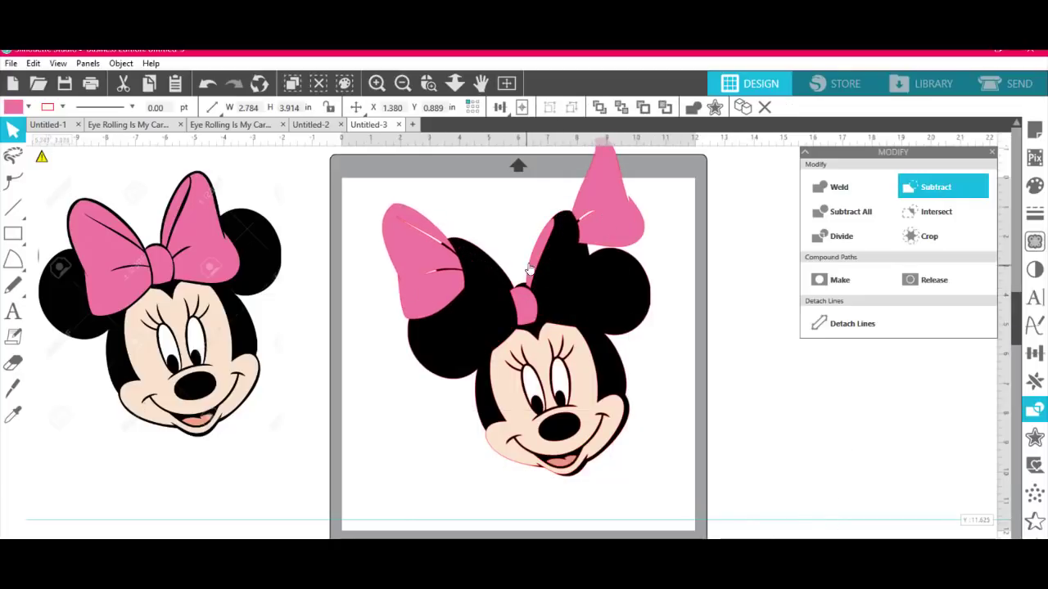
{"action": "left_click_drag", "start_coordinate": [530, 268], "coordinate": [501, 235]}
{"action": "left_click_drag", "start_coordinate": [524, 309], "coordinate": [526, 246]}
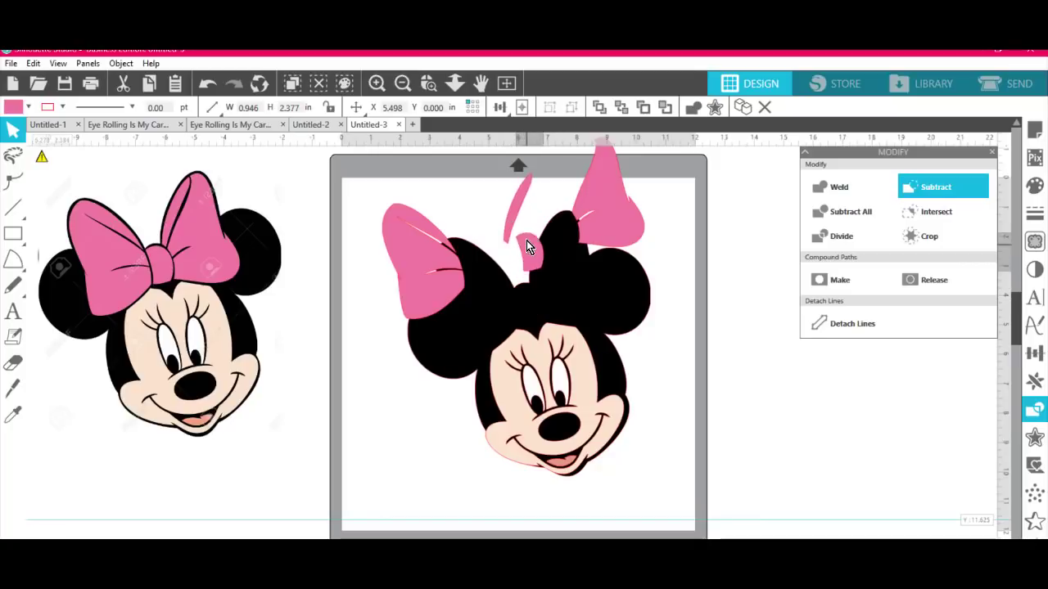
{"action": "left_click_drag", "start_coordinate": [609, 290], "coordinate": [725, 281]}
{"action": "left_click_drag", "start_coordinate": [593, 397], "coordinate": [730, 364]}
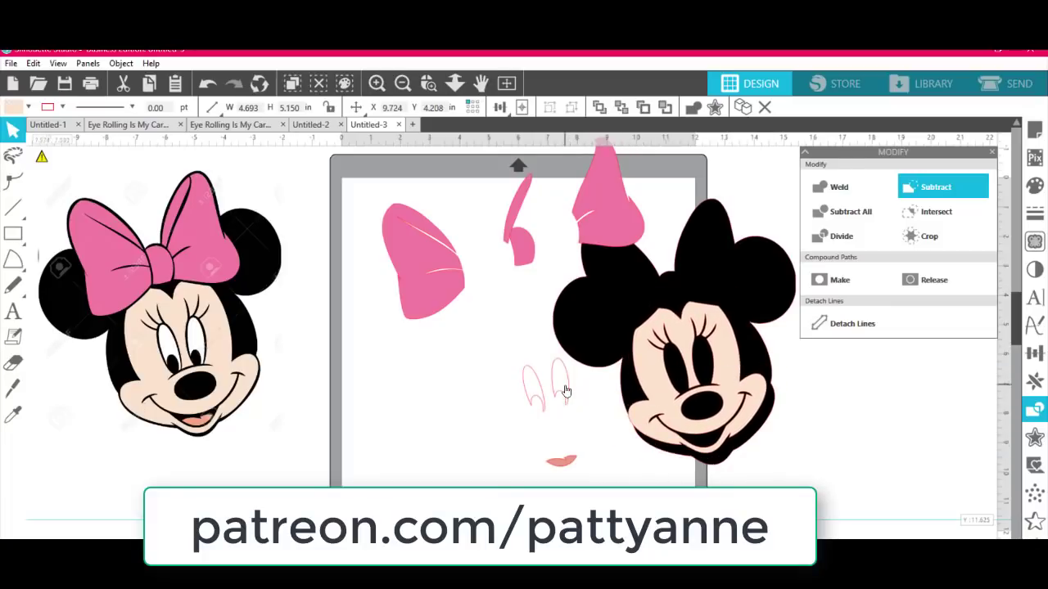
{"action": "left_click_drag", "start_coordinate": [565, 393], "coordinate": [706, 366]}
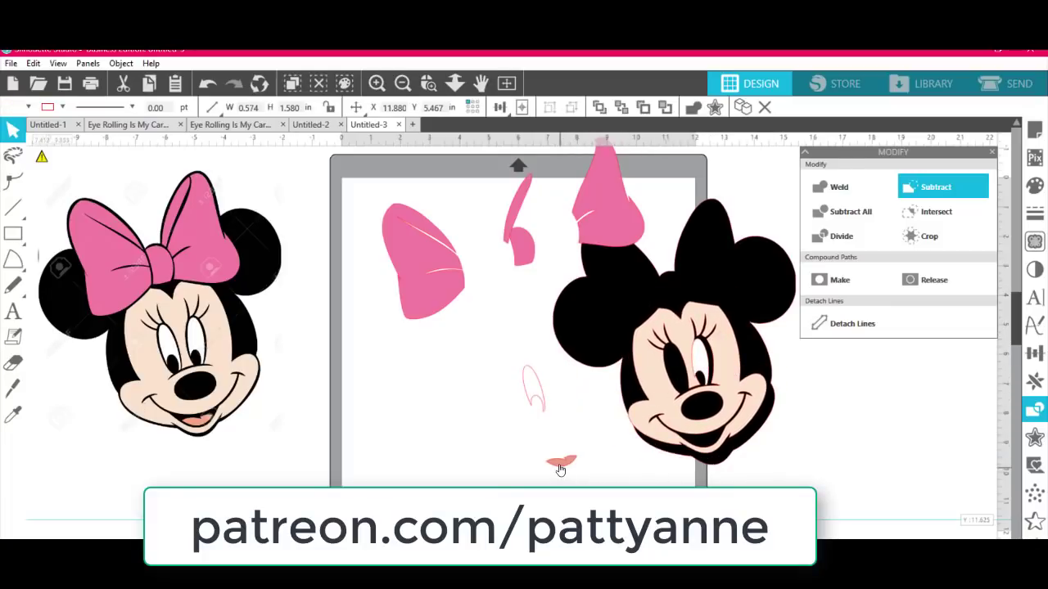
{"action": "left_click_drag", "start_coordinate": [562, 461], "coordinate": [700, 443]}
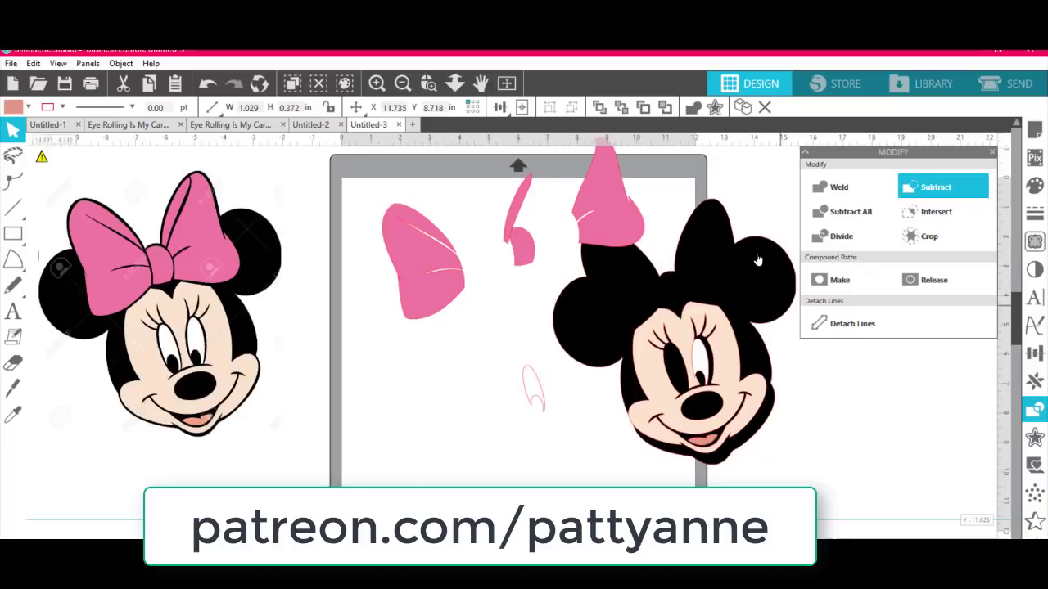
{"action": "left_click_drag", "start_coordinate": [628, 302], "coordinate": [560, 370]}
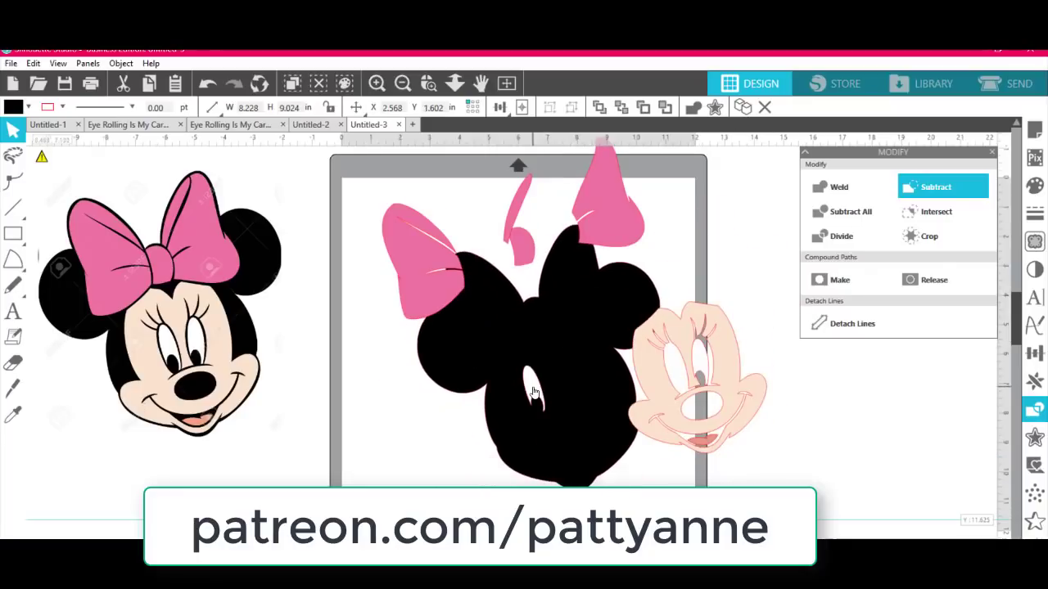
Return the face, eye, tongue, right bow half, knot, sliver and left bow half onto the black head.
{"action": "left_click_drag", "start_coordinate": [658, 363], "coordinate": [555, 414]}
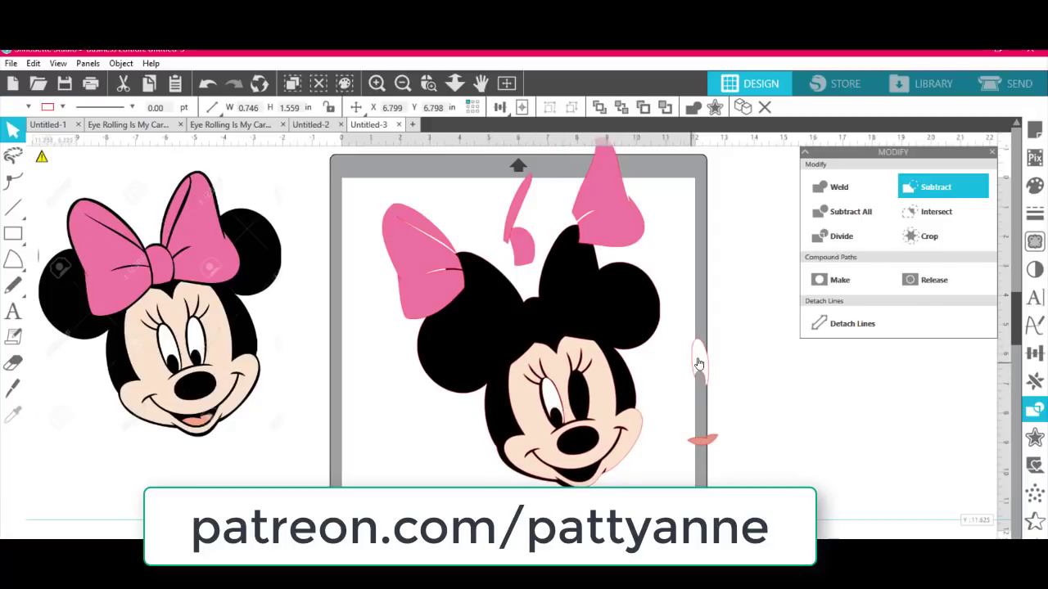
{"action": "left_click_drag", "start_coordinate": [699, 362], "coordinate": [580, 392]}
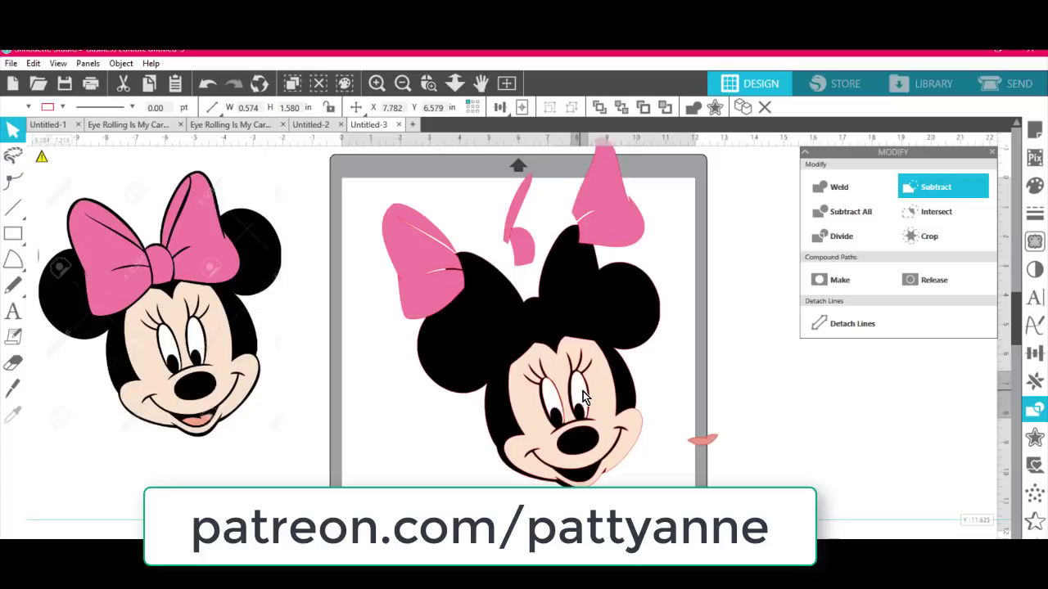
{"action": "left_click_drag", "start_coordinate": [693, 447], "coordinate": [575, 480]}
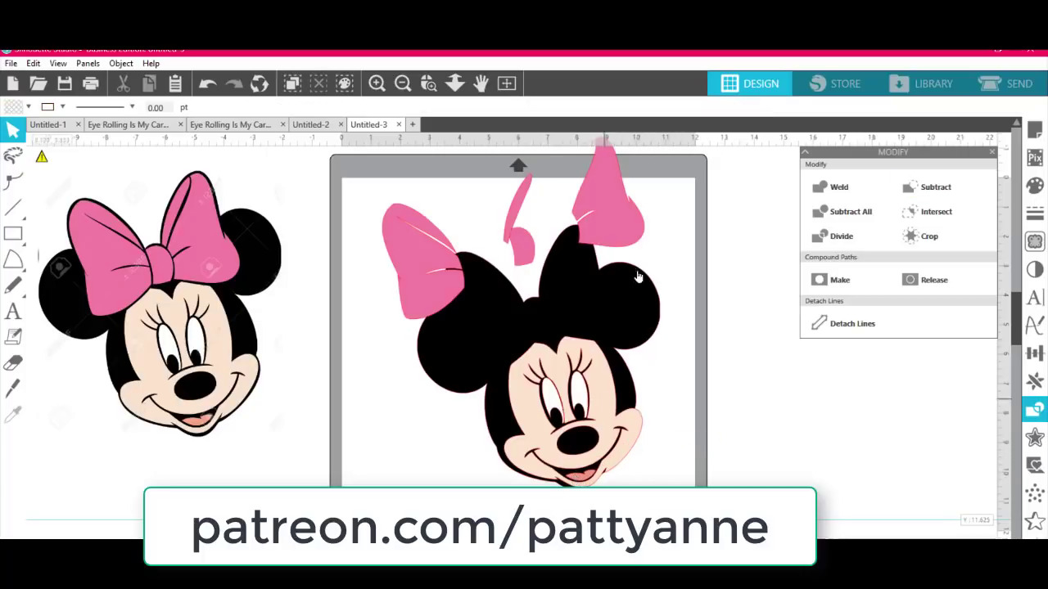
{"action": "left_click_drag", "start_coordinate": [613, 225], "coordinate": [579, 287]}
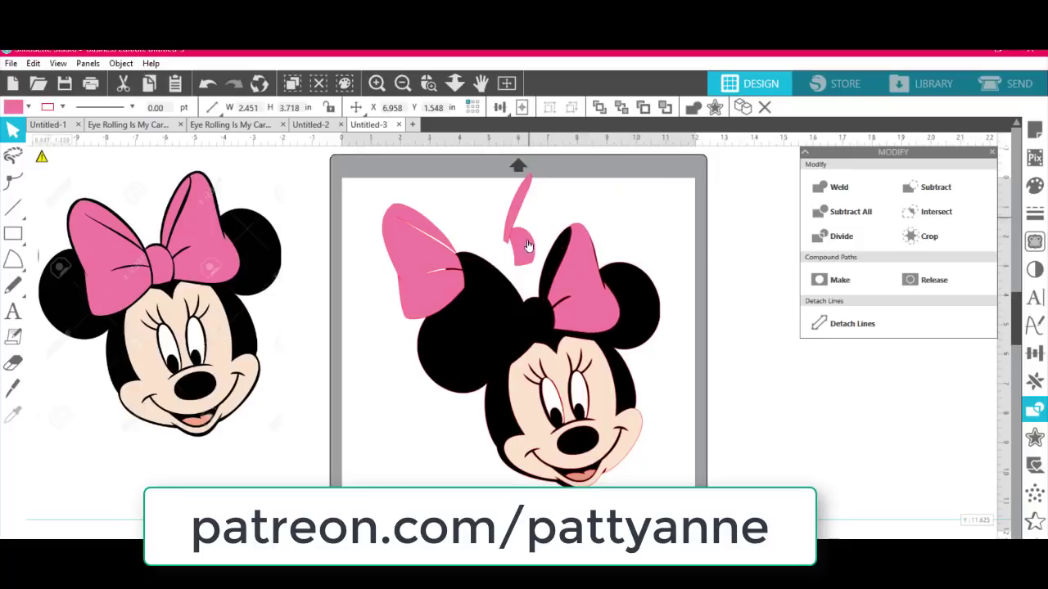
{"action": "left_click_drag", "start_coordinate": [528, 245], "coordinate": [539, 329]}
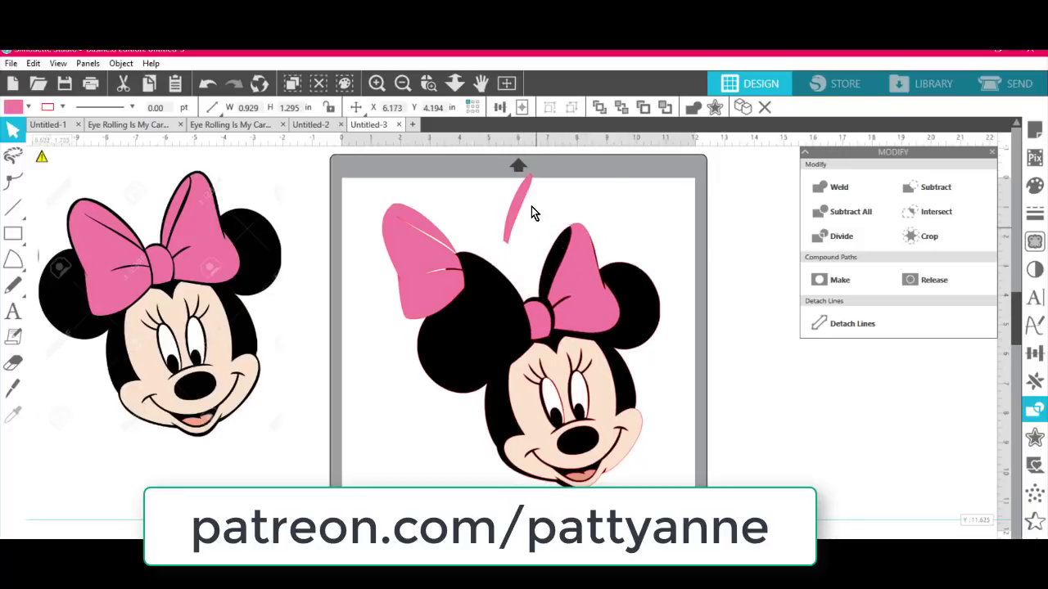
{"action": "left_click_drag", "start_coordinate": [522, 206], "coordinate": [557, 260]}
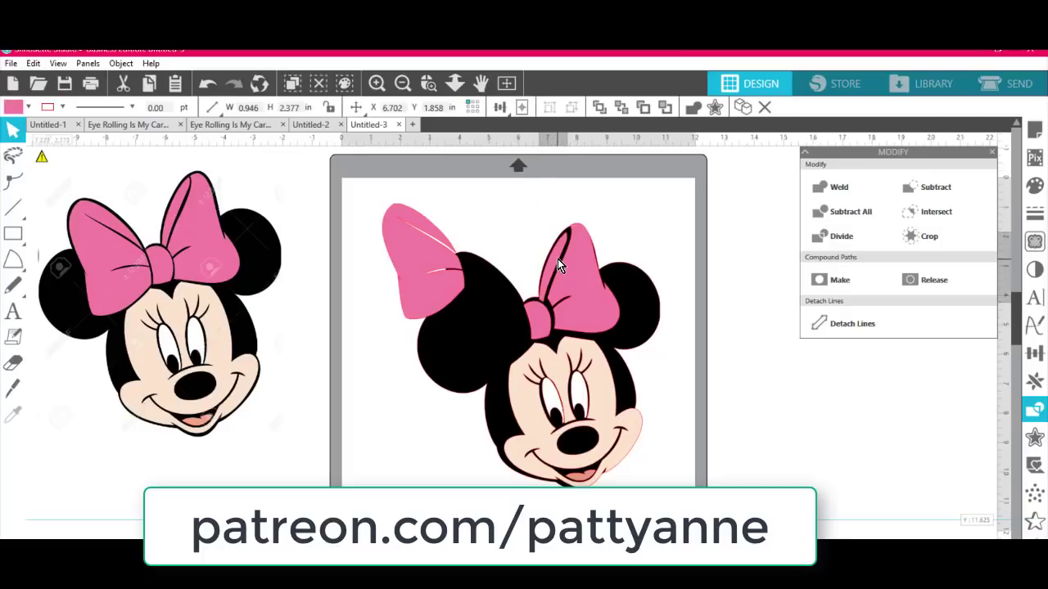
{"action": "left_click_drag", "start_coordinate": [431, 296], "coordinate": [495, 347]}
{"action": "left_click", "coordinate": [796, 381]}
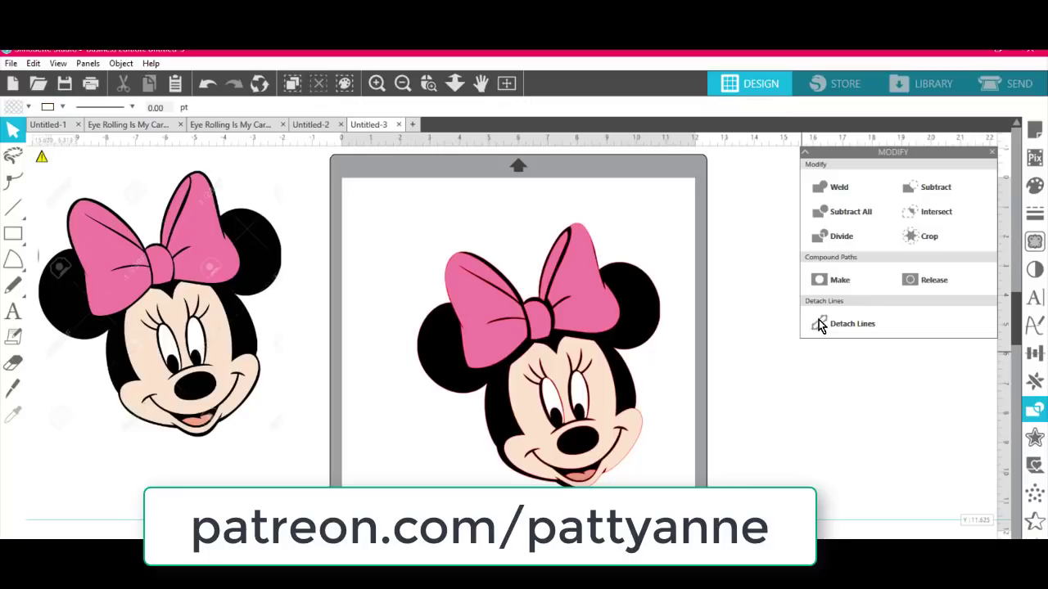